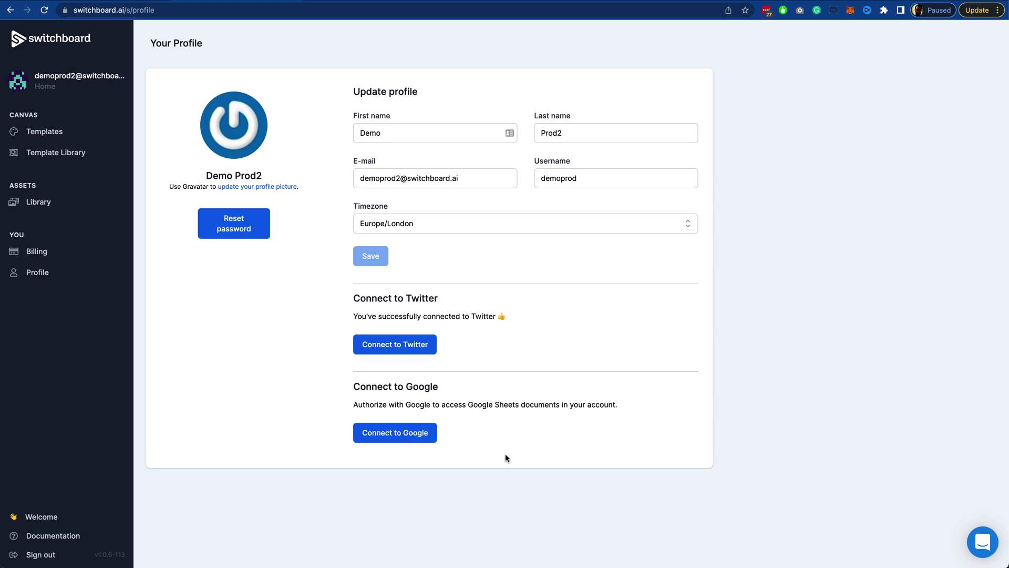
# Step: Connect the profile to Google by choosing the switchboard.ai account and authorizing access
pyautogui.click(397, 443)
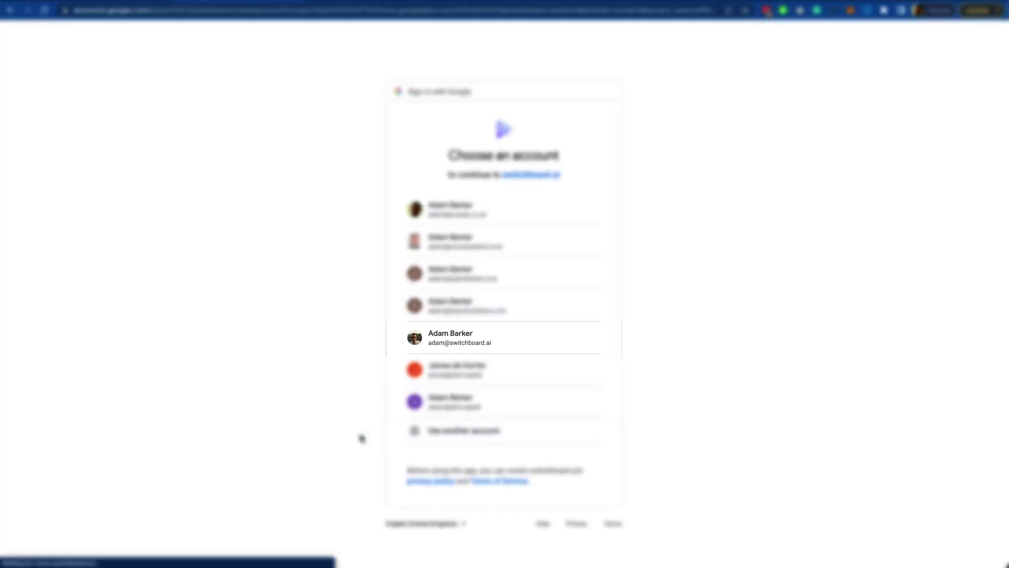
pyautogui.click(492, 345)
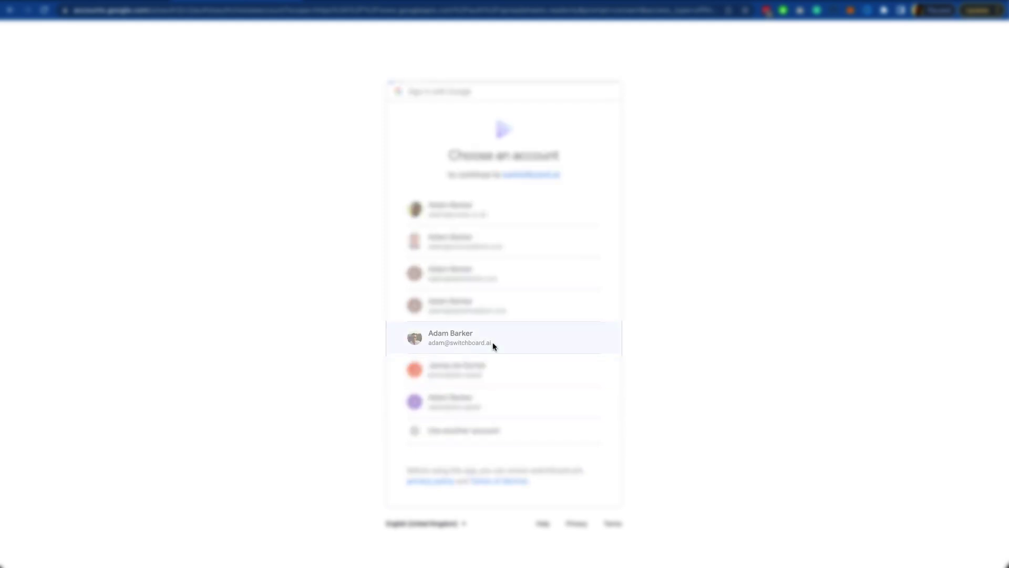
pyautogui.click(558, 419)
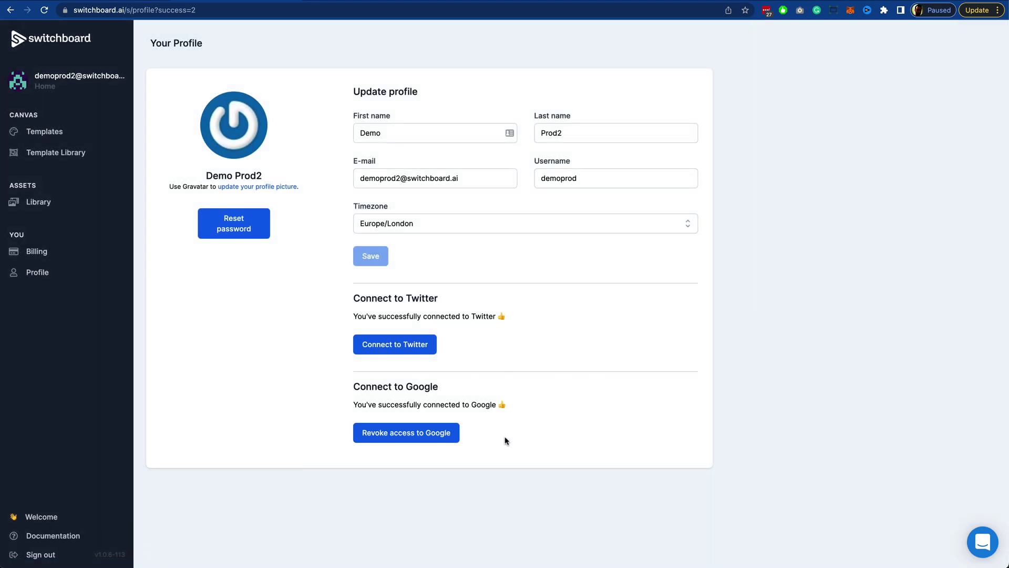
# Step: Create a new canvas template named sheets-test with the 1080×1920 canvas size
pyautogui.click(67, 137)
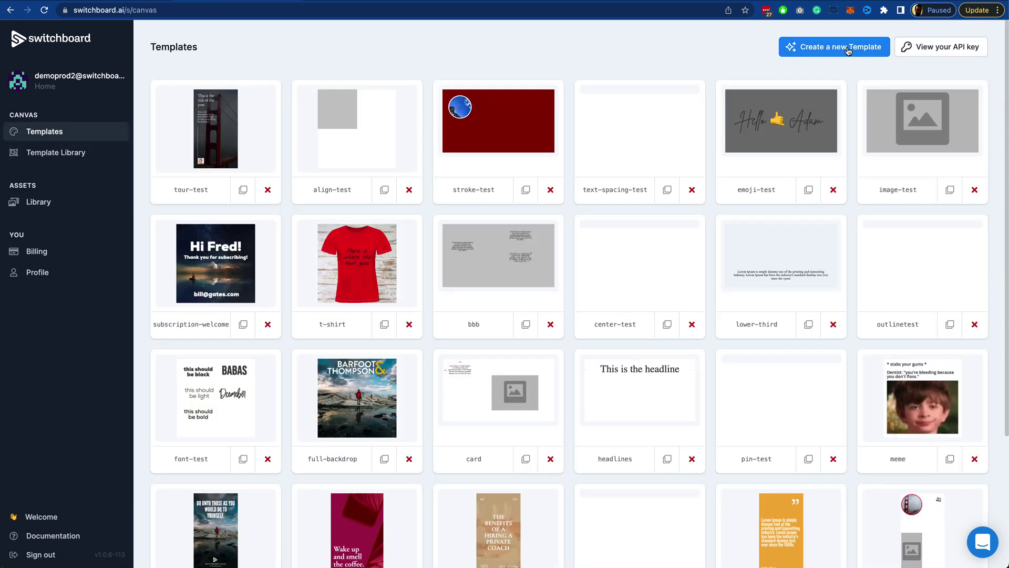
pyautogui.click(847, 46)
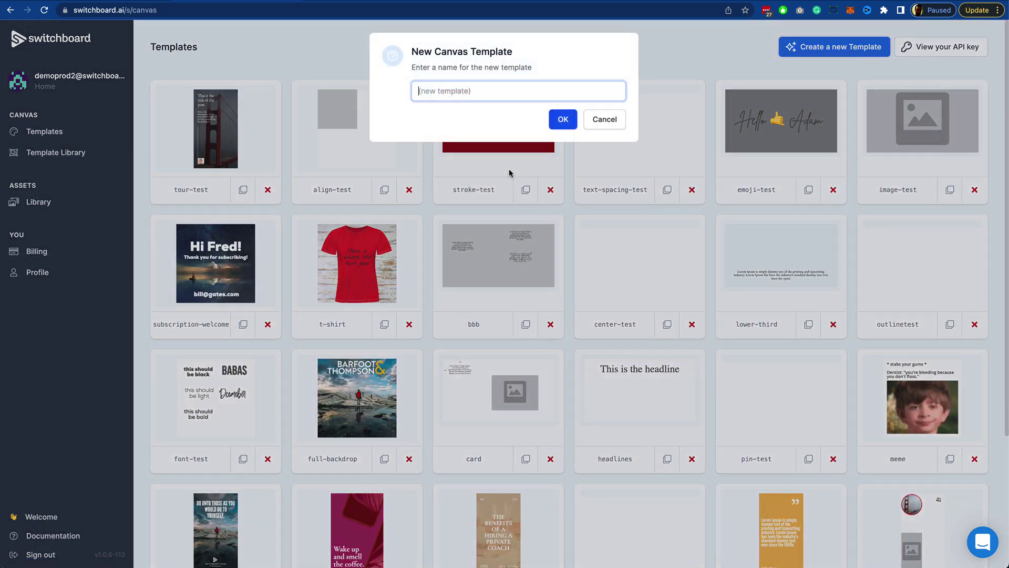
pyautogui.write('sh')
pyautogui.press('Return')
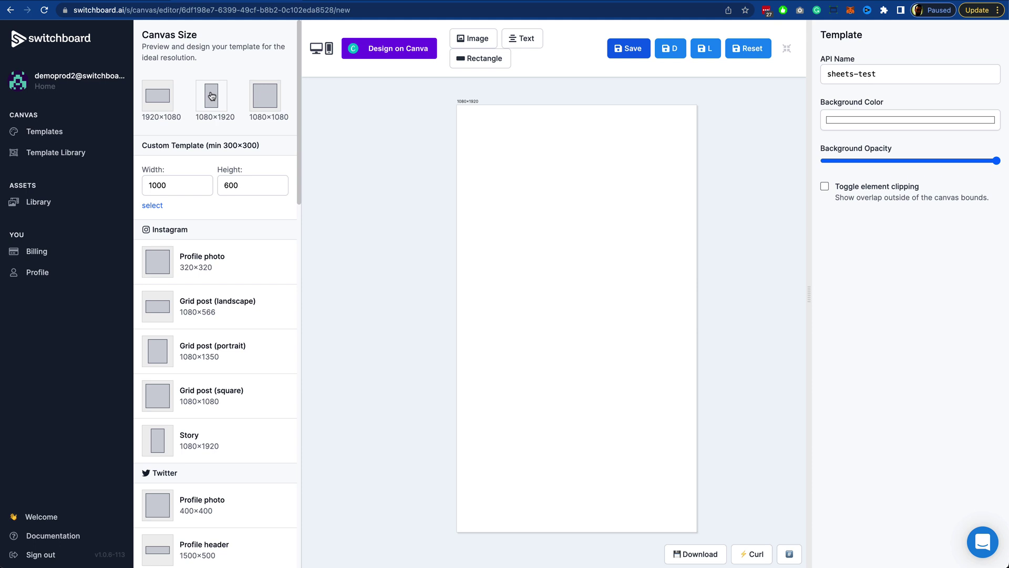
pyautogui.click(315, 53)
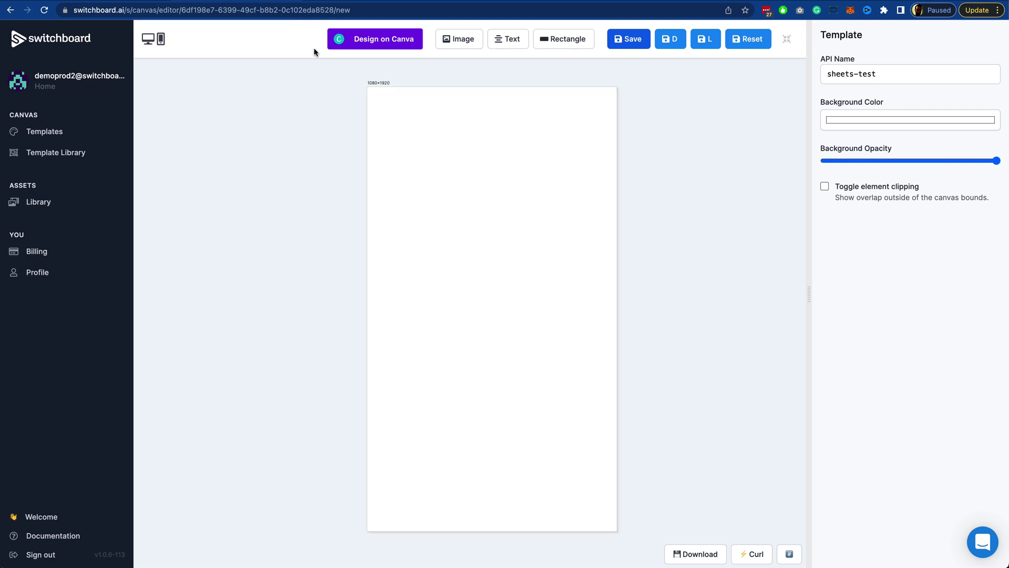
# Step: Set the template's background color to a dark grey
pyautogui.click(872, 120)
pyautogui.moveTo(841, 169); pyautogui.dragTo(799, 191)
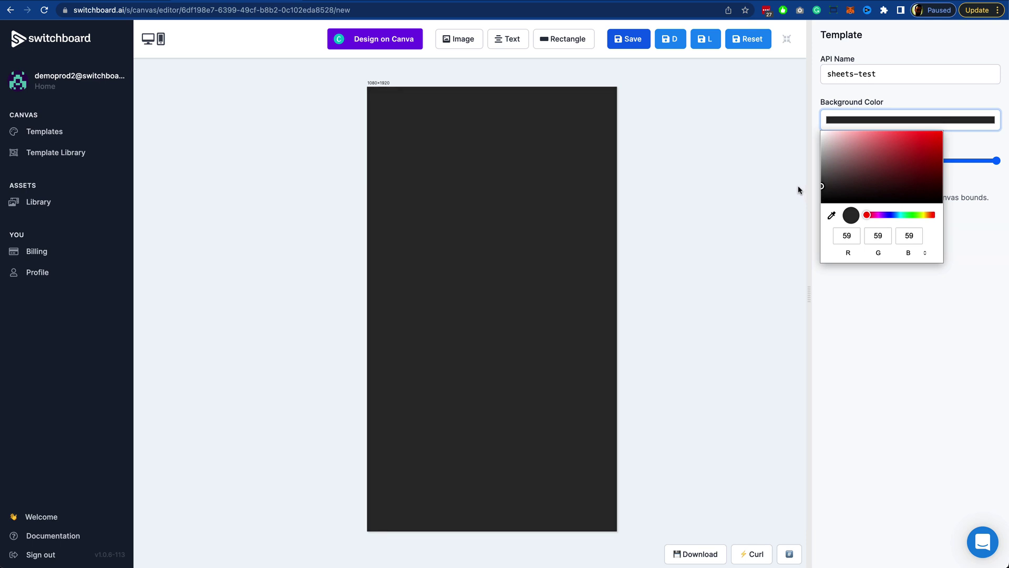
pyautogui.click(728, 240)
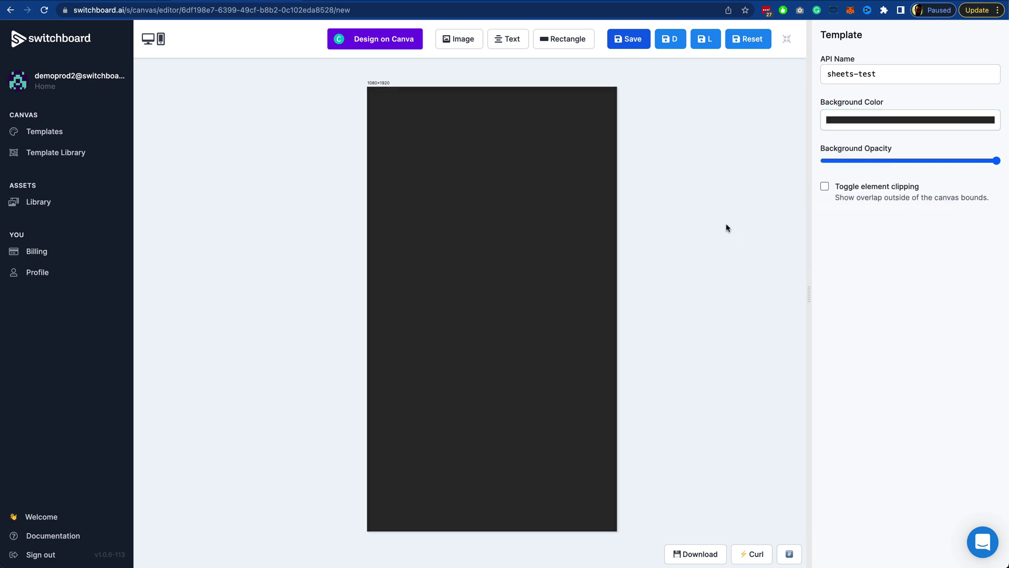
# Step: Add the blue sneakers image from the library to the canvas and pin it to all four edges
pyautogui.click(459, 39)
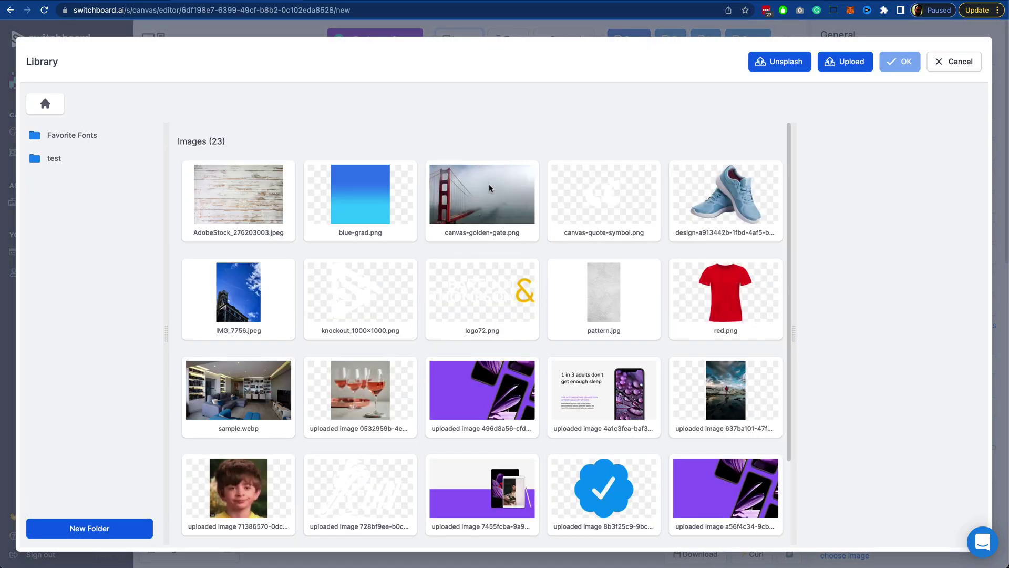
pyautogui.doubleClick(718, 200)
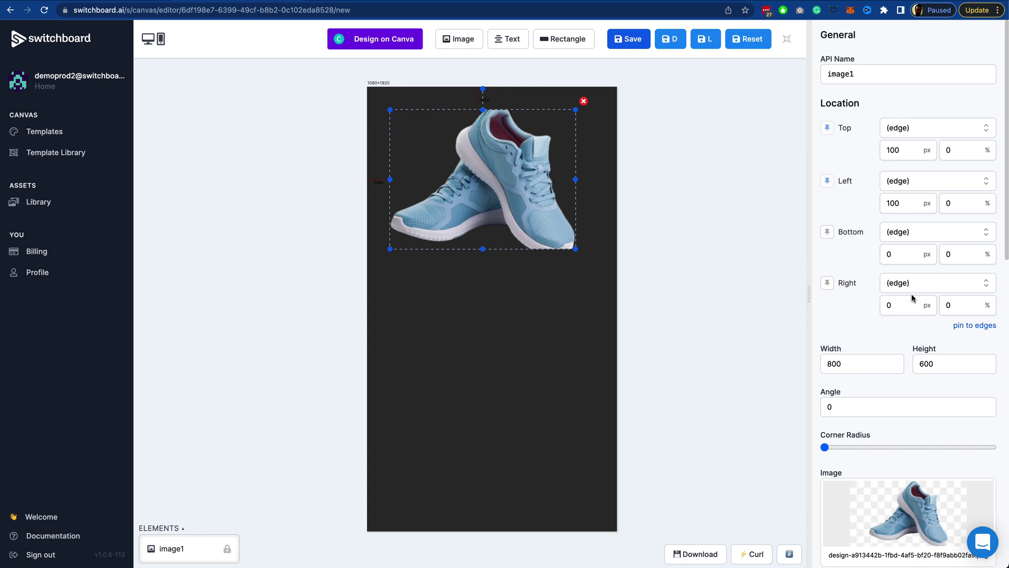
pyautogui.click(970, 325)
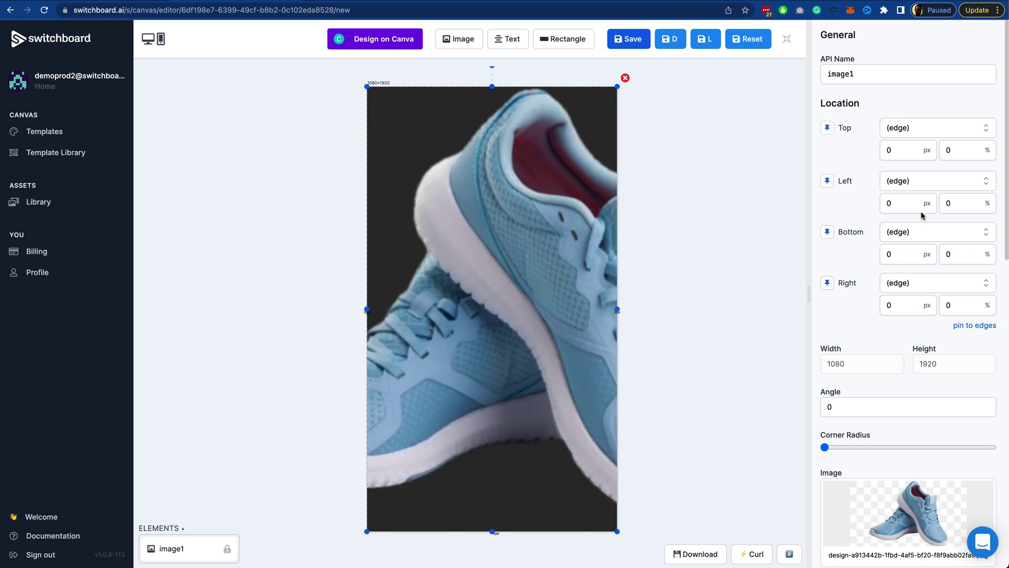
# Step: Offset the sneakers image 150 px from every edge and contain the image in its bounding box
pyautogui.doubleClick(895, 150)
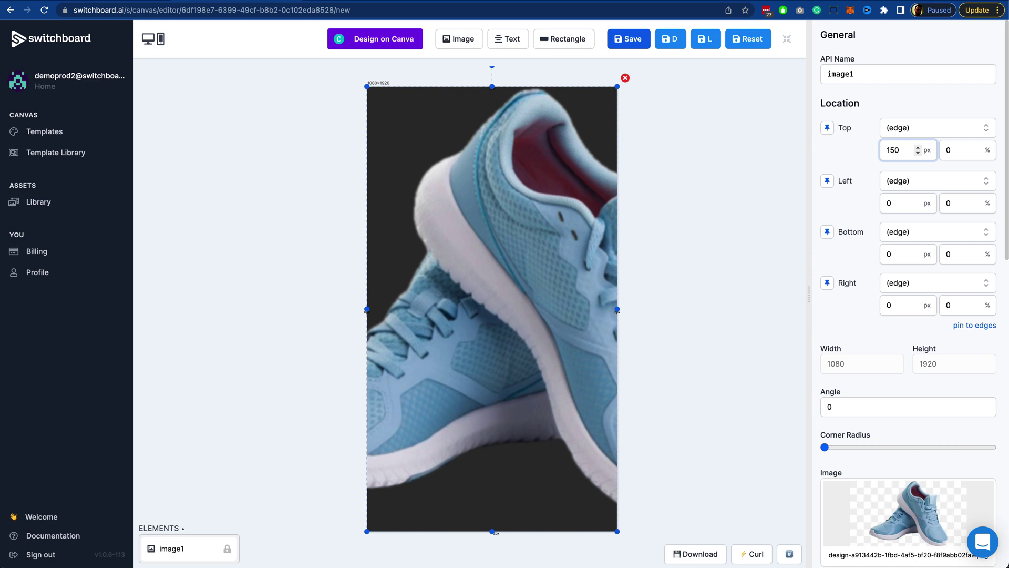
pyautogui.press('Return')
pyautogui.scroll(-10, 867, 289)
pyautogui.scroll(-1, 868, 302)
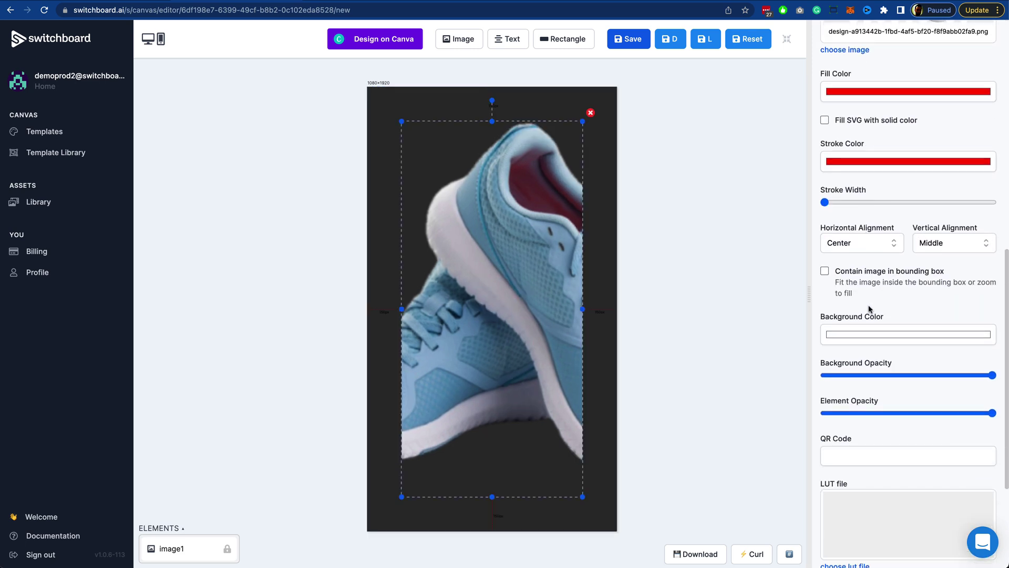
pyautogui.click(825, 272)
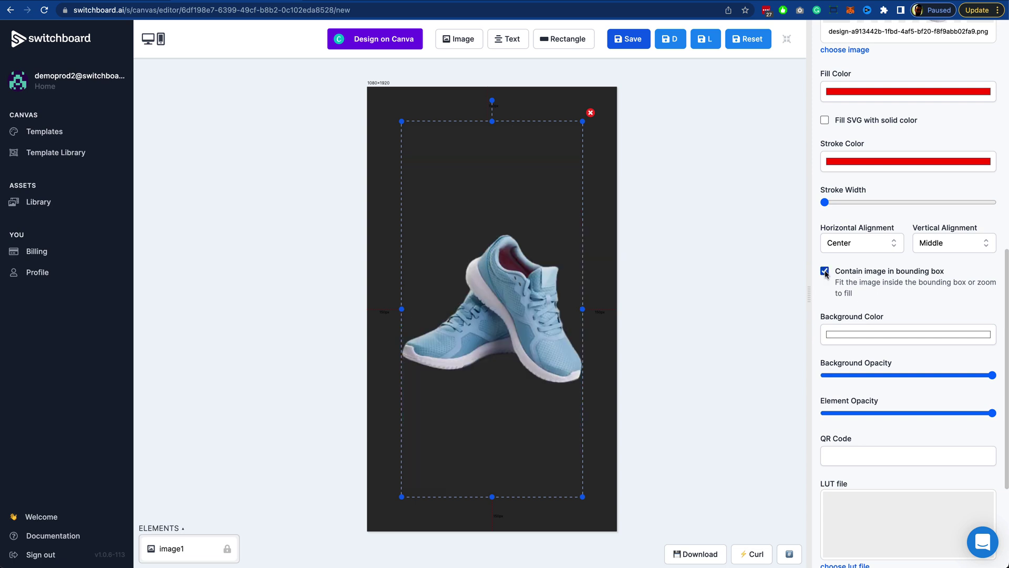
# Step: Set the sneakers image element's API name to product
pyautogui.scroll(10, 892, 299)
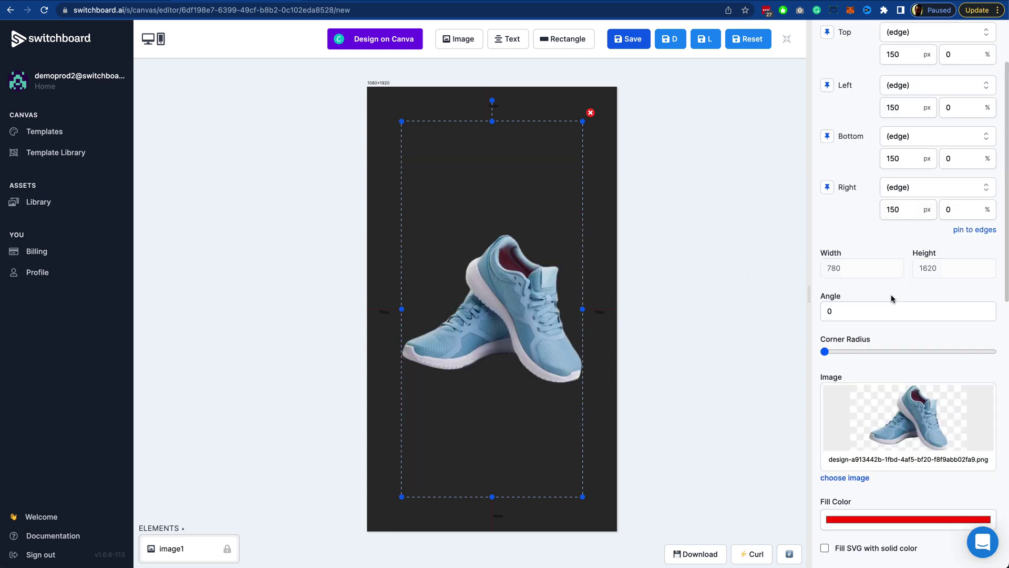
pyautogui.doubleClick(854, 73)
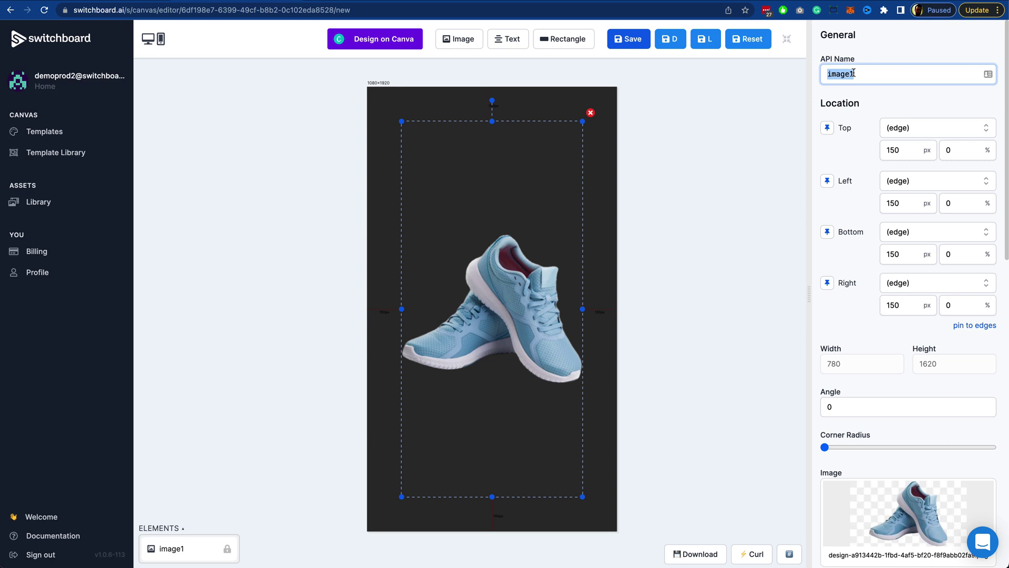
pyautogui.write('product')
pyautogui.press('Tab')
pyautogui.click(659, 160)
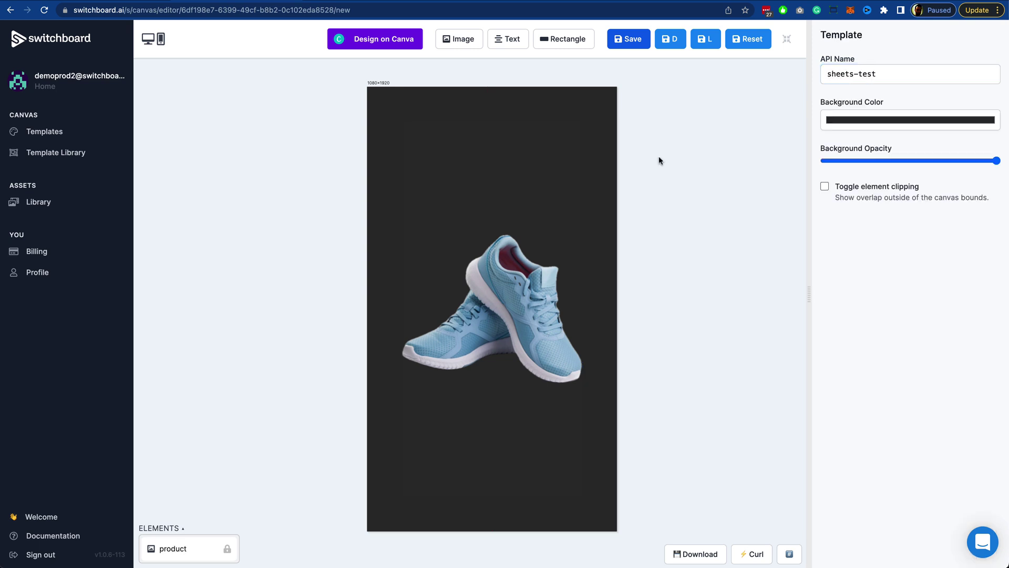
# Step: Lower the product image's background opacity to the minimum
pyautogui.click(516, 169)
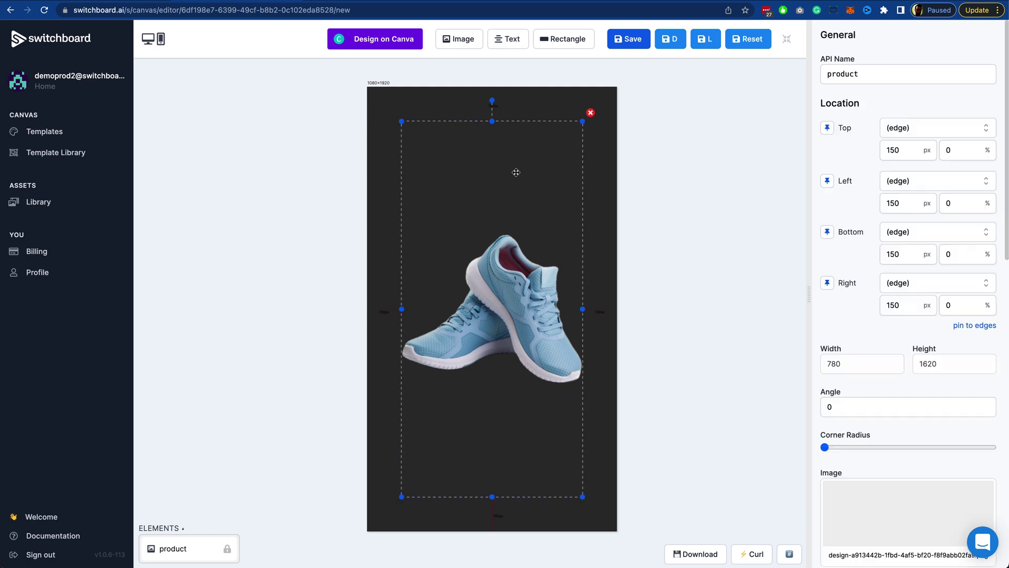
pyautogui.scroll(-10, 907, 323)
pyautogui.scroll(1, 907, 315)
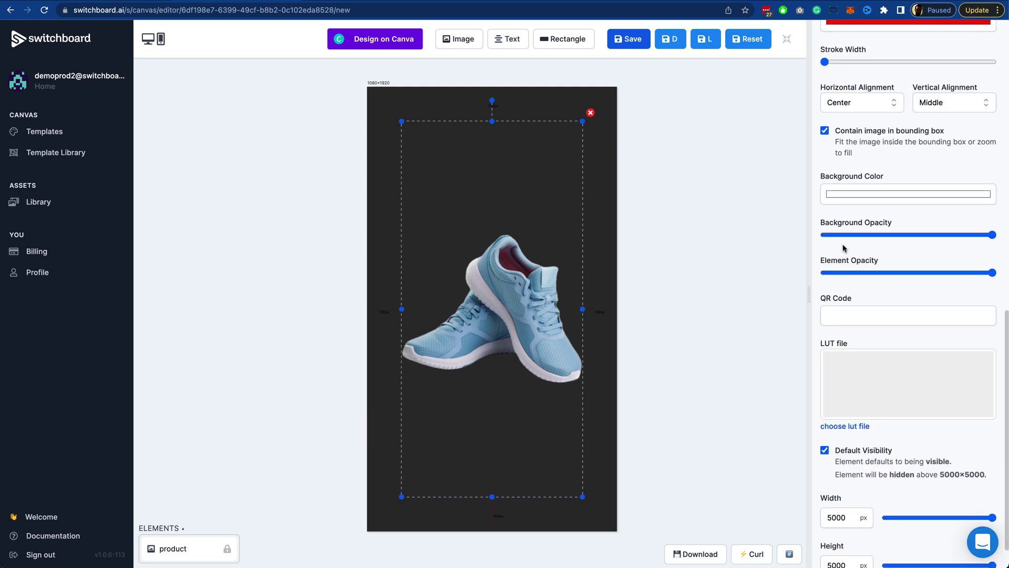
pyautogui.moveTo(835, 231); pyautogui.dragTo(815, 239)
pyautogui.click(735, 245)
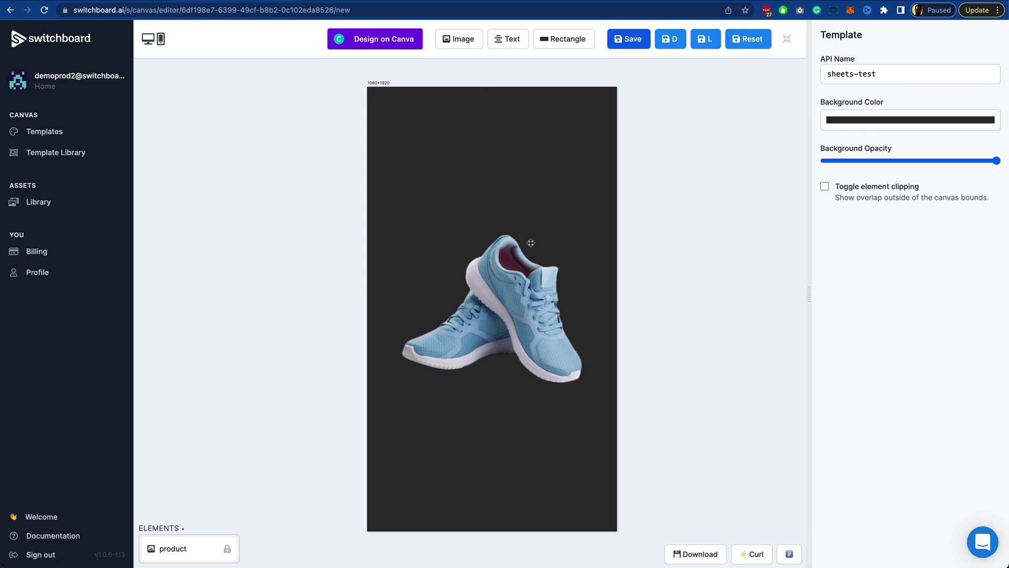
# Step: Add a text element to the canvas and set its API name to model
pyautogui.click(509, 39)
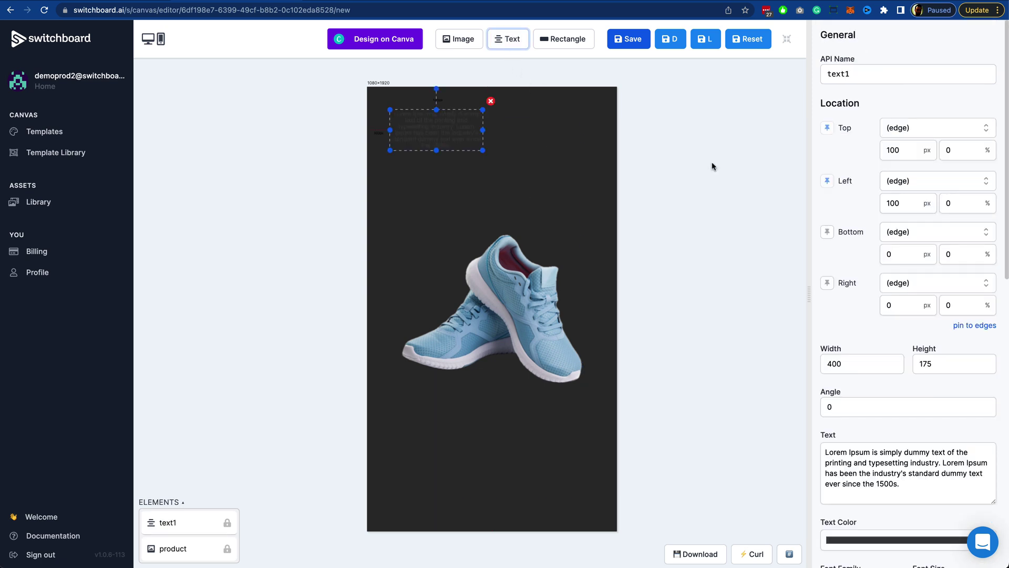
pyautogui.doubleClick(854, 75)
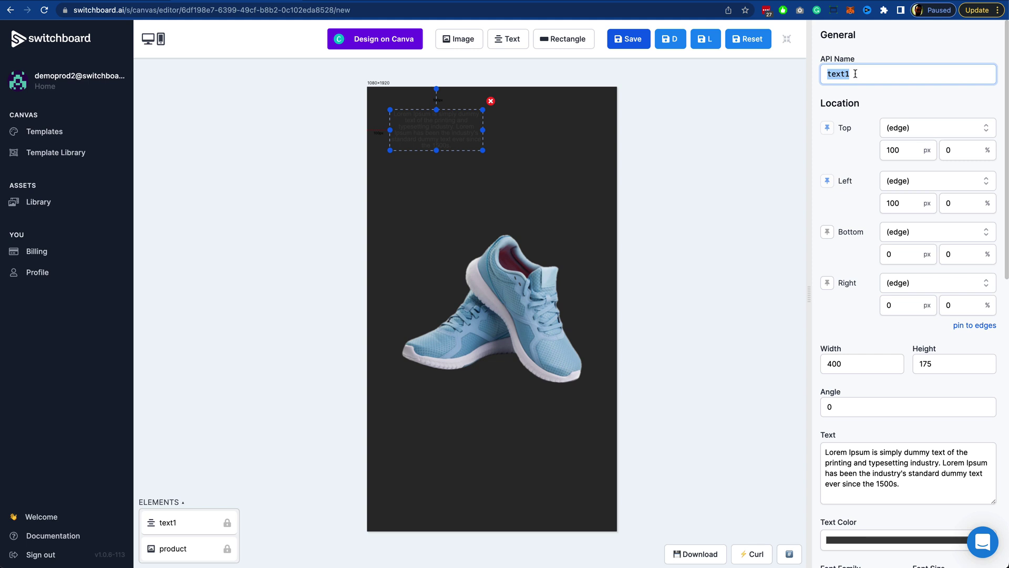
pyautogui.write('mode')
pyautogui.press('Tab')
# Step: Color the model text white (RGB 255, 255, 255) and replace its placeholder wording with "JUMPERS 1"
pyautogui.scroll(-5, 860, 178)
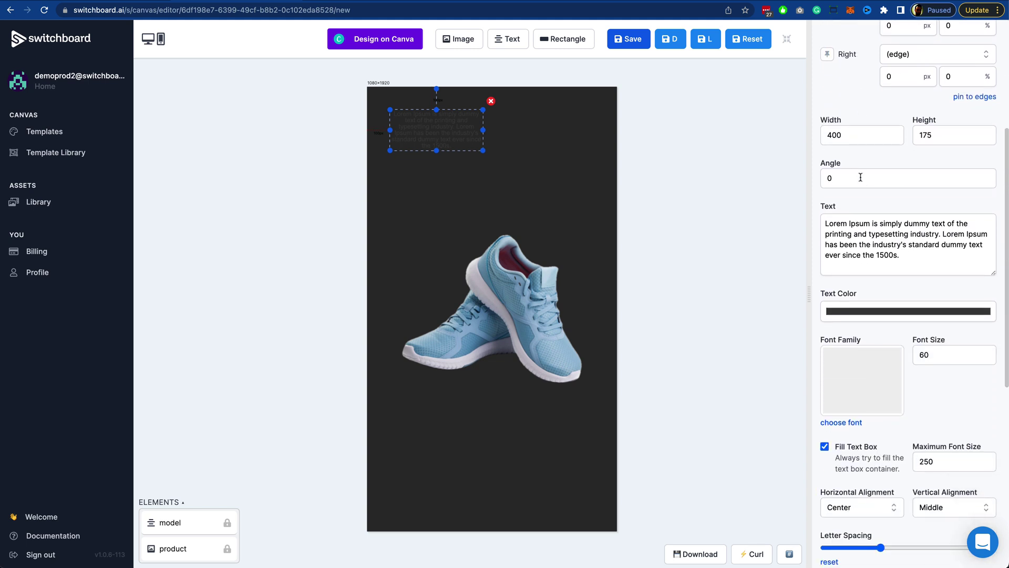
pyautogui.click(863, 311)
pyautogui.moveTo(862, 389); pyautogui.dragTo(810, 318)
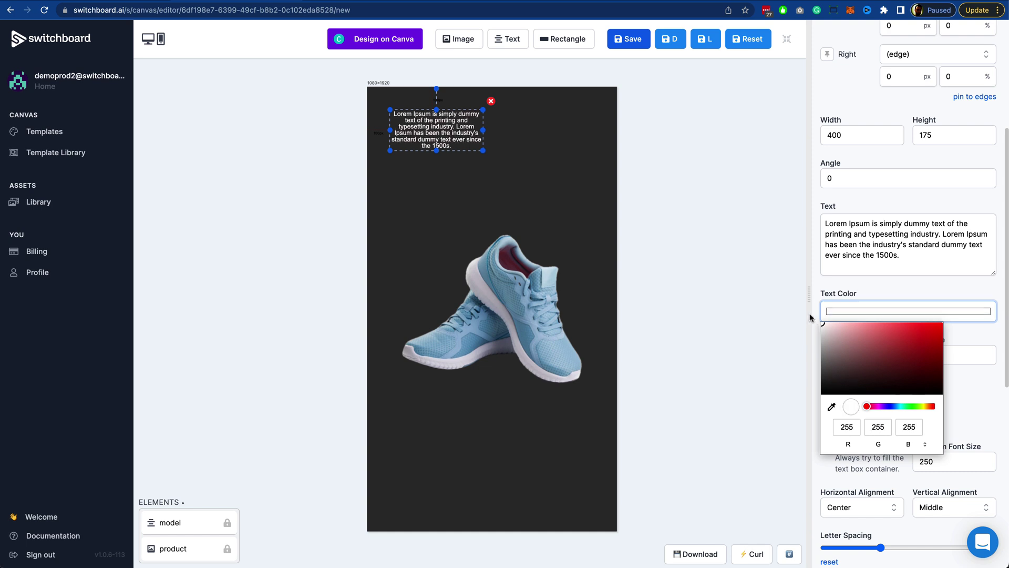
pyautogui.click(898, 249)
pyautogui.press('super+a')
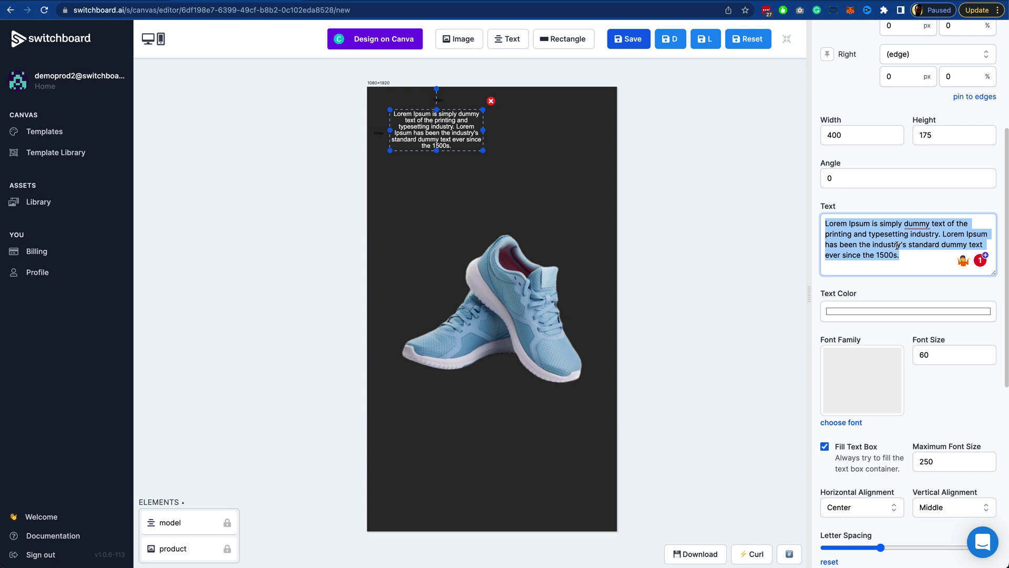
pyautogui.write('J')
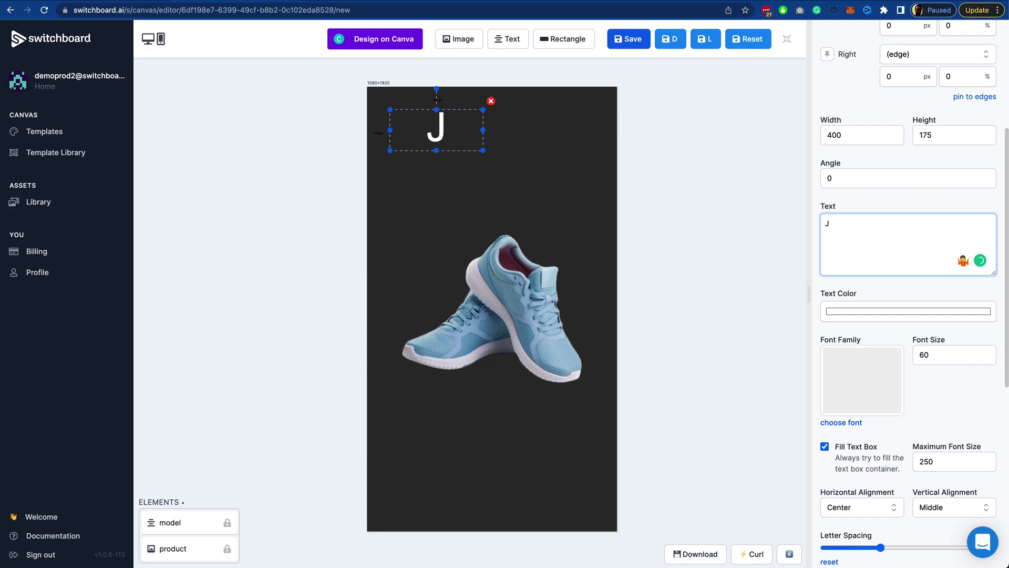
pyautogui.write('UMPERS 1')
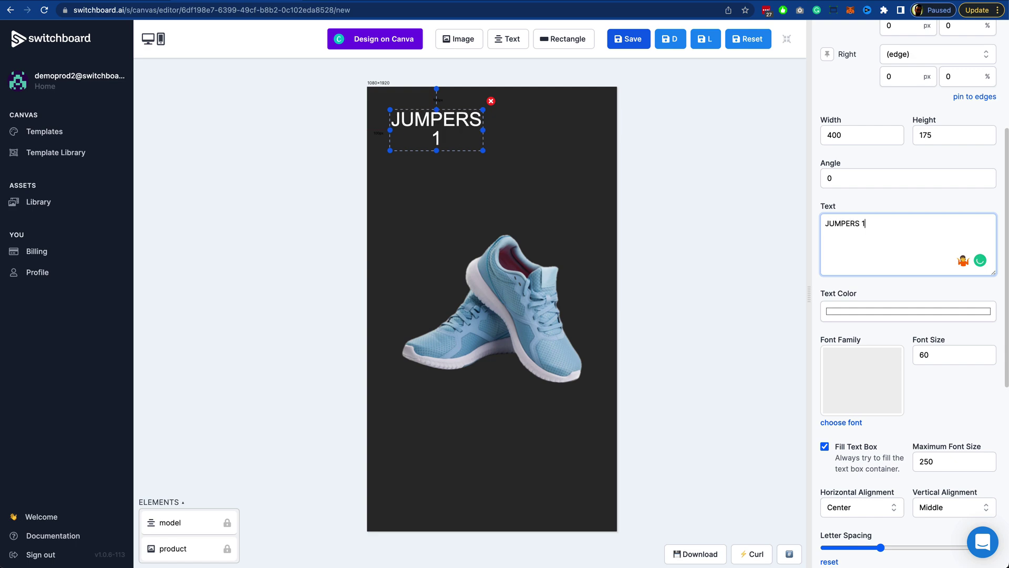
# Step: Choose BebasNeue.ttf from the font library as the model text's font
pyautogui.click(897, 388)
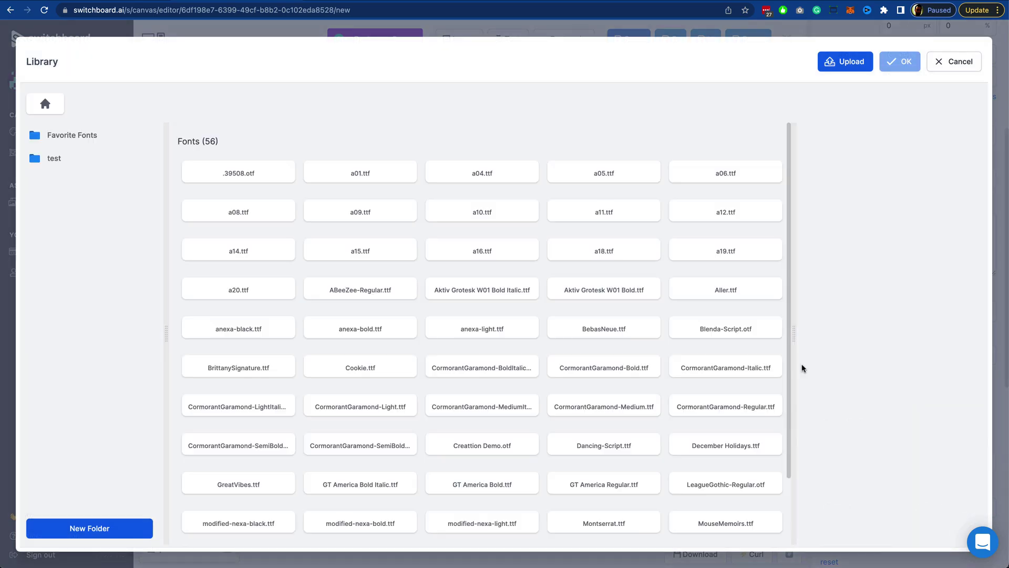
pyautogui.scroll(-3, 726, 283)
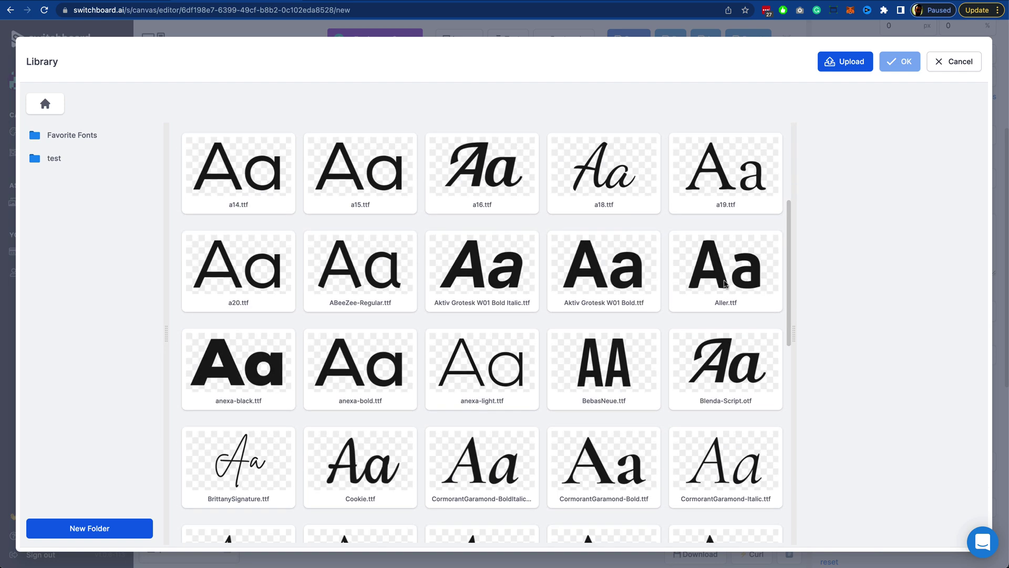
pyautogui.scroll(-4, 724, 284)
pyautogui.scroll(3, 724, 284)
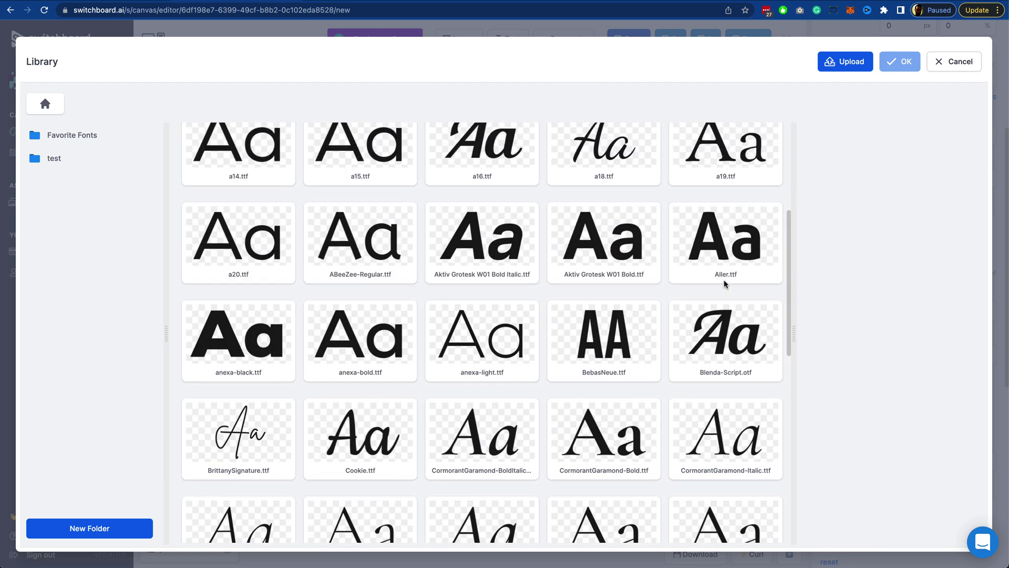
pyautogui.scroll(-2, 535, 327)
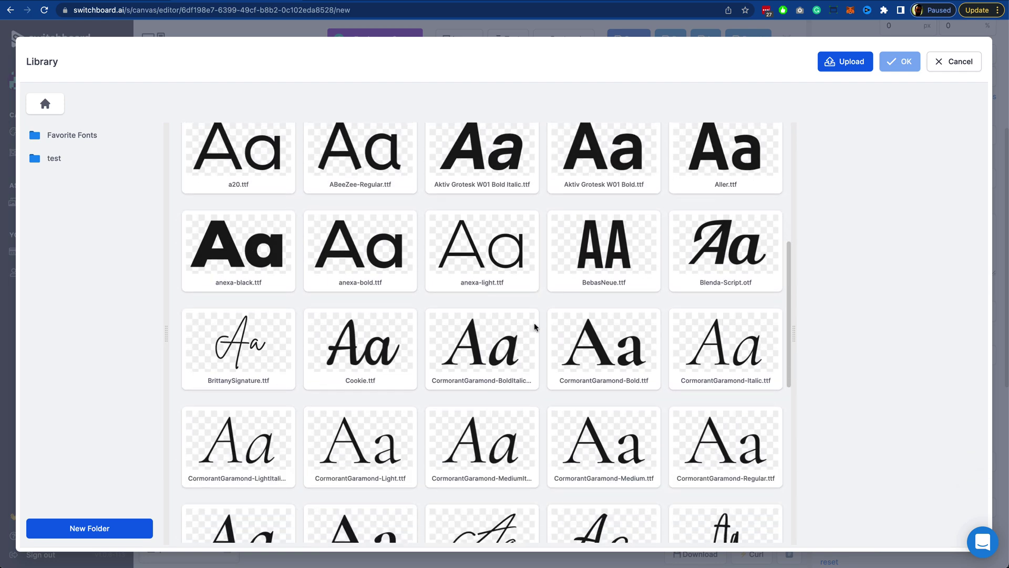
pyautogui.doubleClick(630, 235)
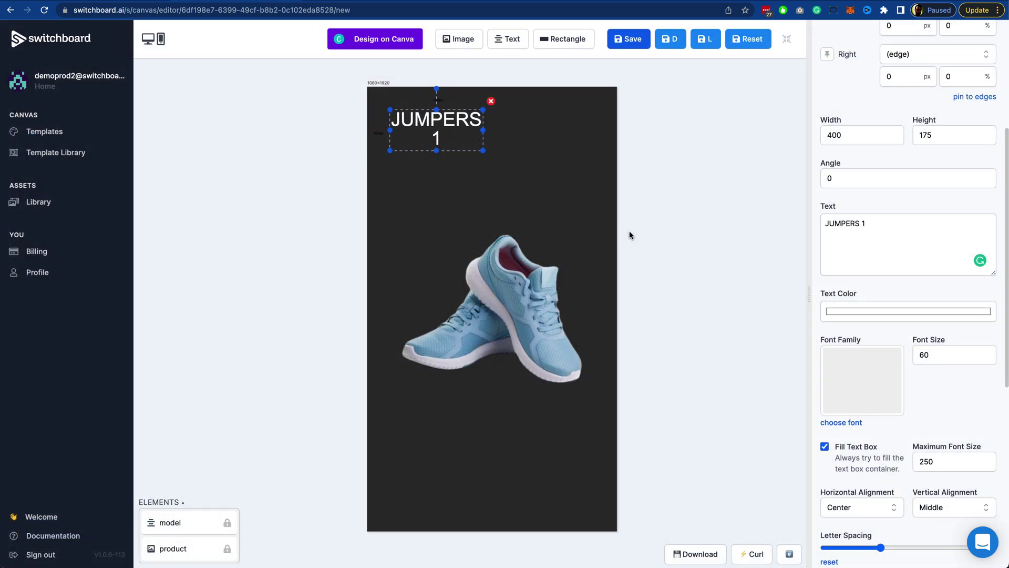
pyautogui.scroll(-1, 974, 382)
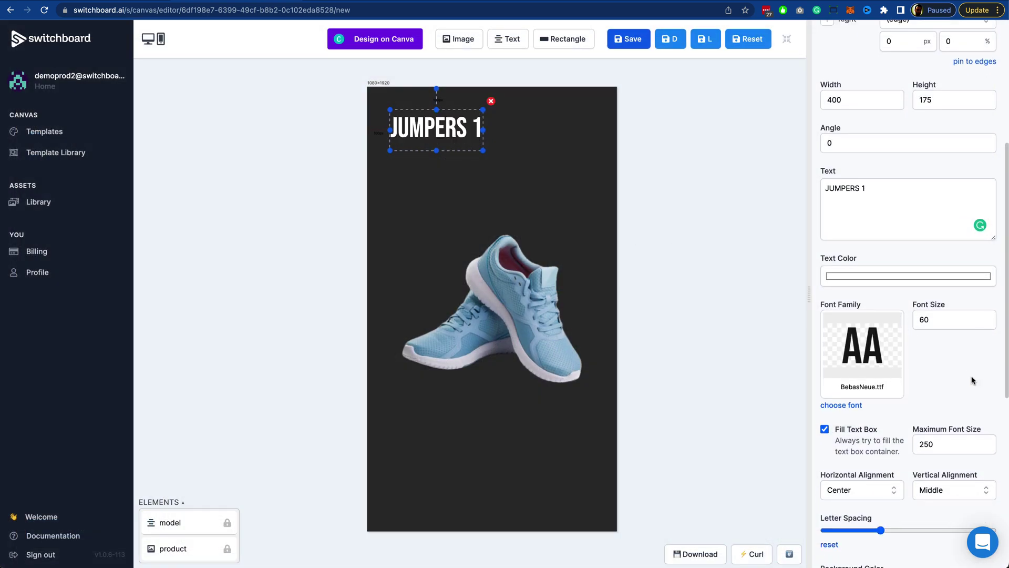
pyautogui.scroll(-1, 928, 398)
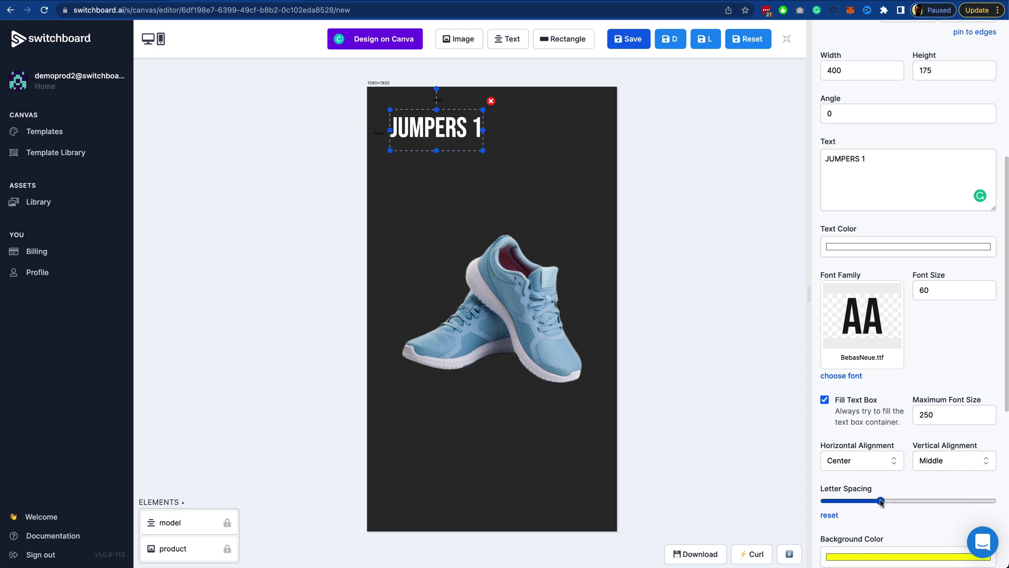
# Step: Widen the model text's letter spacing and set its maximum font size to 65
pyautogui.moveTo(881, 502); pyautogui.dragTo(921, 505)
pyautogui.doubleClick(939, 413)
pyautogui.write('65')
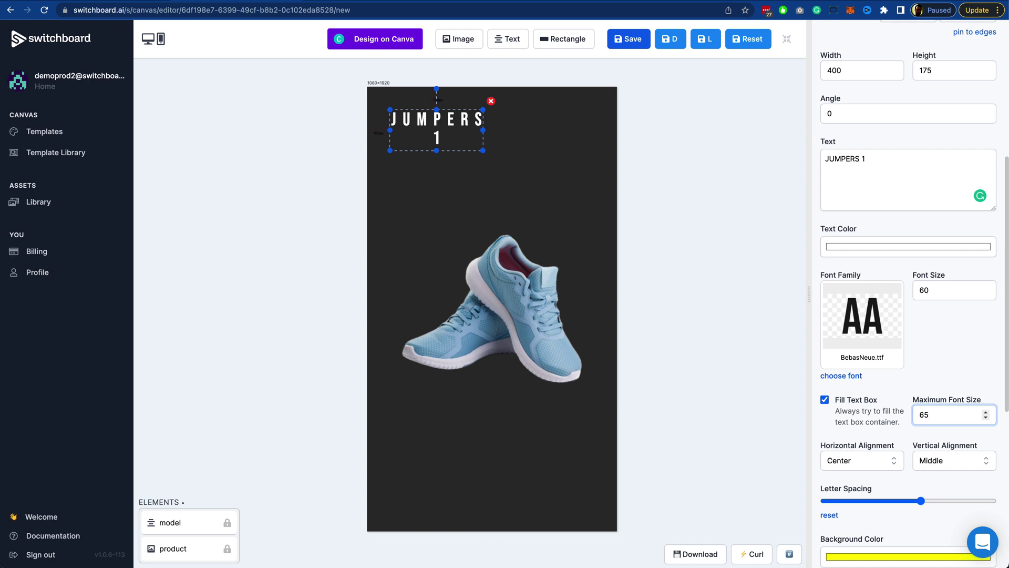
pyautogui.press('Tab')
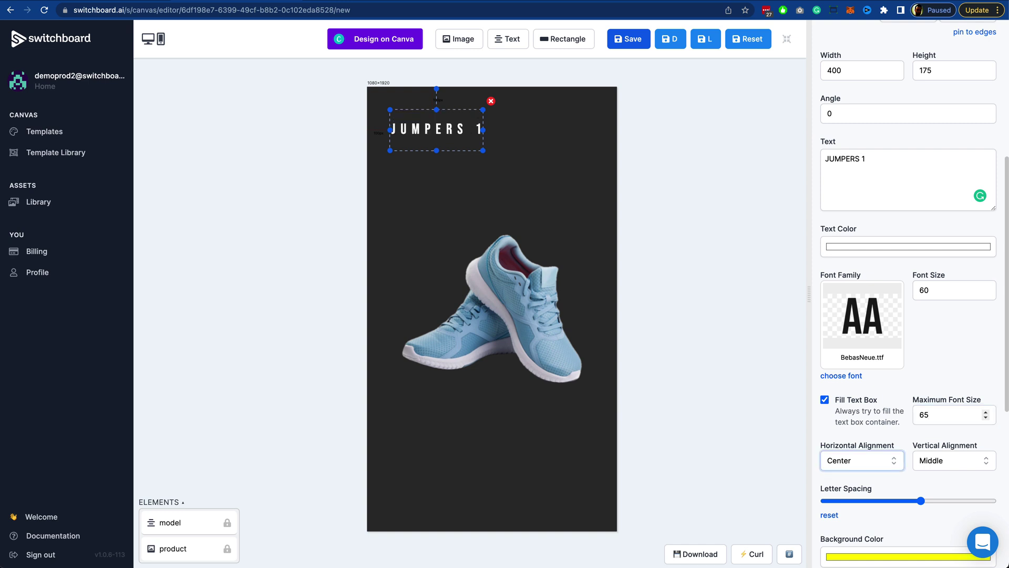
# Step: Pin the right side of the model text box to the canvas edge with a 100 px offset
pyautogui.scroll(2, 887, 256)
pyautogui.scroll(4, 887, 256)
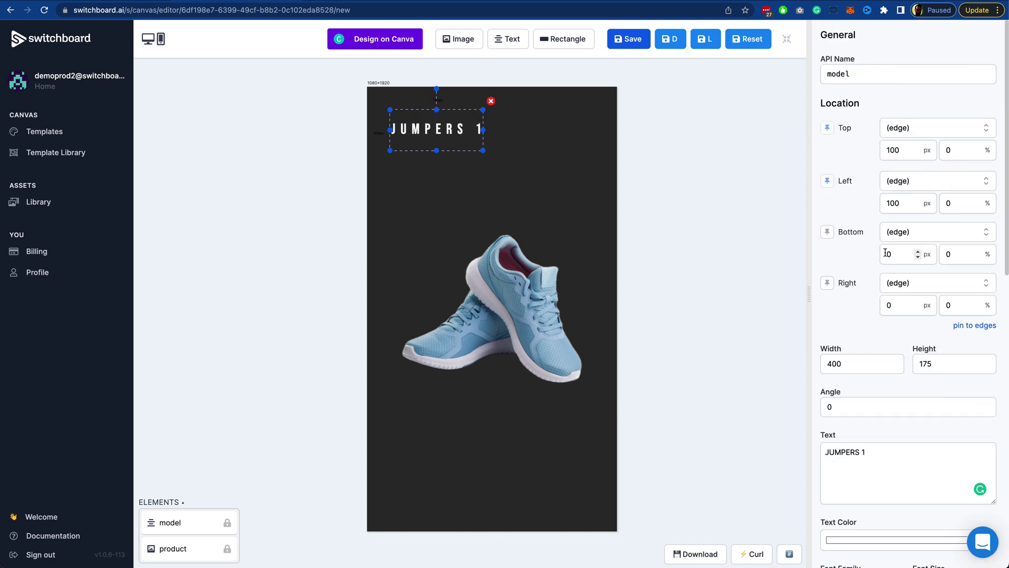
pyautogui.click(899, 308)
pyautogui.click(828, 284)
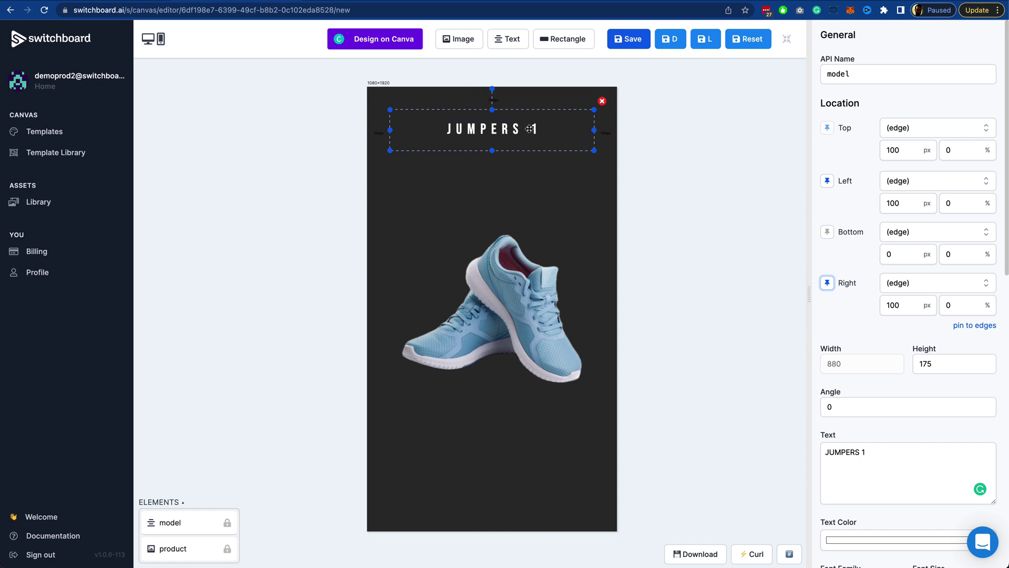
# Step: Move the model text down to 430 px from the canvas's top edge, just above the shoes
pyautogui.hotkey('shift', 'Down')
pyautogui.hotkey('shift', 'Down')
pyautogui.hotkey('shift', 'Down')
pyautogui.hotkey('shift', 'Down')
pyautogui.hotkey('shift', 'Down')
pyautogui.hotkey('shift', 'Down')
pyautogui.hotkey('shift', 'Down')
pyautogui.hotkey('shift', 'Down')
pyautogui.hotkey('shift', 'Down')
pyautogui.hotkey('shift', 'Down')
pyautogui.hotkey('shift', 'Down')
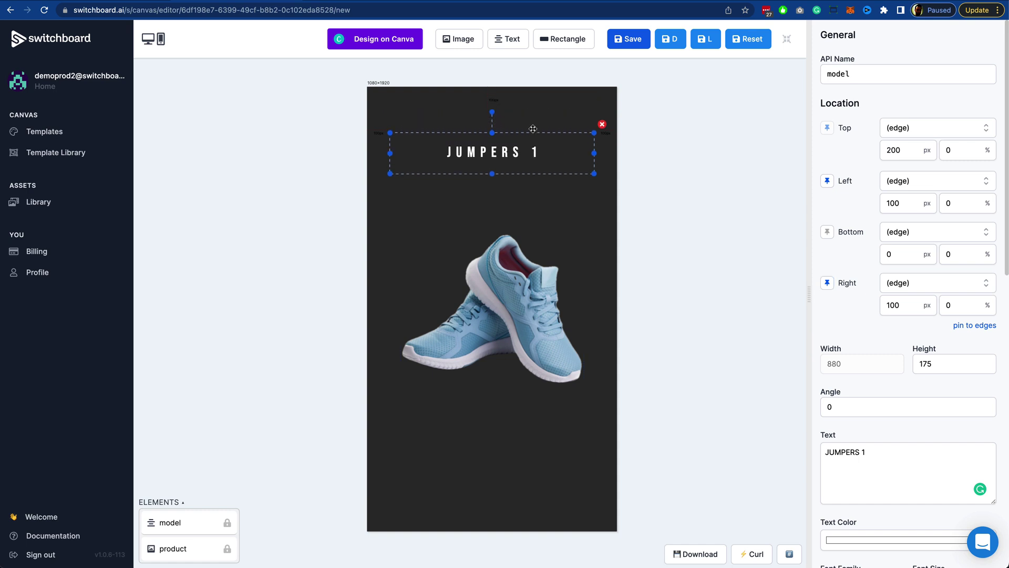
pyautogui.hotkey('shift', 'Down')
pyautogui.hotkey('shift', 'Down')
pyautogui.hotkey('shift', 'Down')
pyautogui.hotkey('shift', 'Down')
pyautogui.hotkey('shift', 'Down')
pyautogui.hotkey('shift', 'Down')
pyautogui.hotkey('shift', 'Down')
pyautogui.hotkey('shift', 'Down')
pyautogui.hotkey('shift', 'Down')
pyautogui.hotkey('shift', 'Down')
pyautogui.hotkey('shift', 'Down')
pyautogui.hotkey('shift', 'Down')
pyautogui.hotkey('shift', 'Down')
pyautogui.hotkey('shift', 'Down')
pyautogui.hotkey('shift', 'Down')
pyautogui.hotkey('shift', 'Down')
pyautogui.hotkey('shift', 'Down')
pyautogui.hotkey('shift', 'Down')
pyautogui.hotkey('shift', 'Down')
pyautogui.hotkey('shift', 'Down')
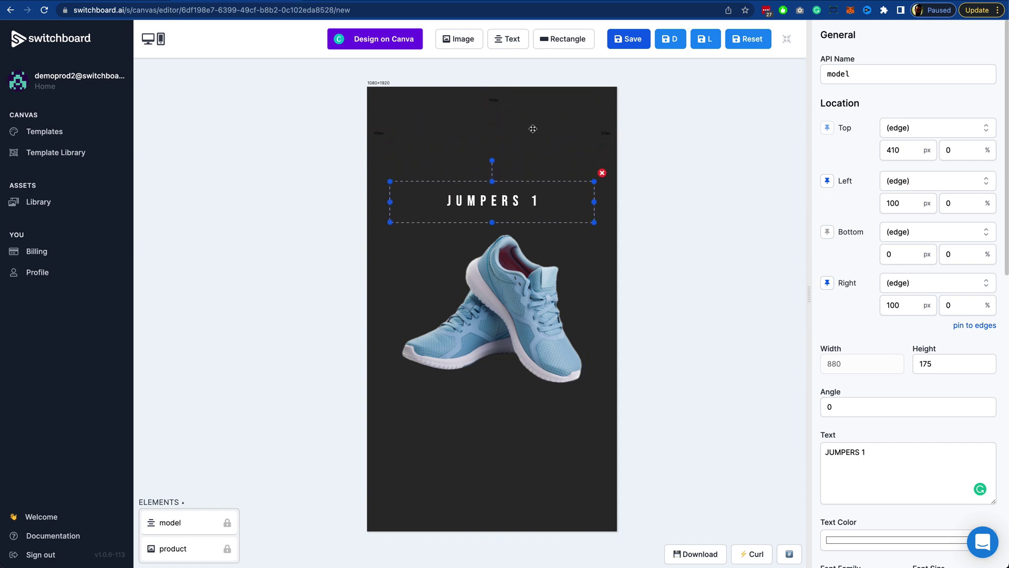
pyautogui.hotkey('shift', 'Down')
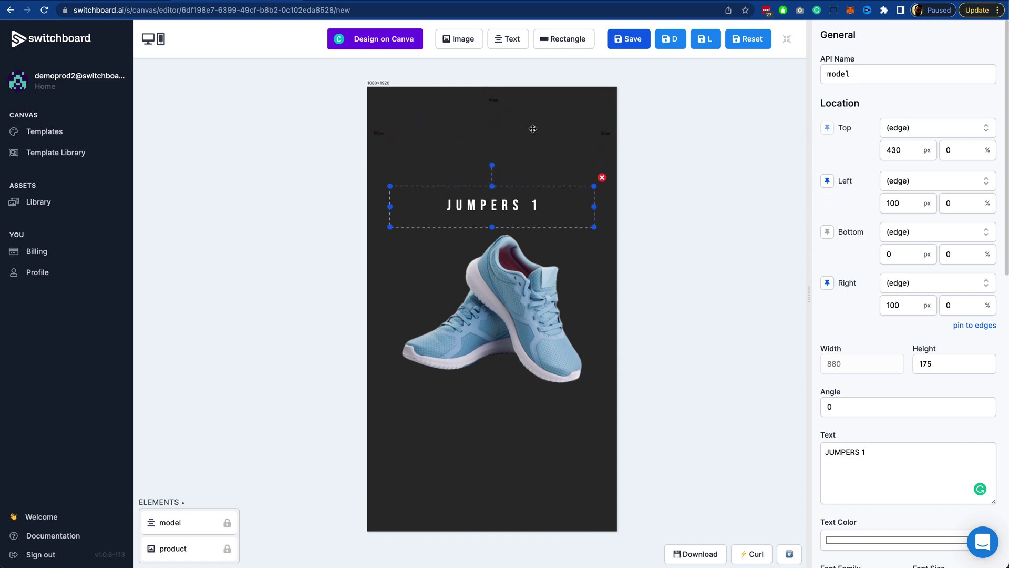
pyautogui.click(657, 163)
# Step: Duplicate the model text, set the copy's API name to price and change its text to "$129"
pyautogui.click(598, 205)
pyautogui.press('super+d')
pyautogui.click(865, 74)
pyautogui.doubleClick(866, 74)
pyautogui.write('price')
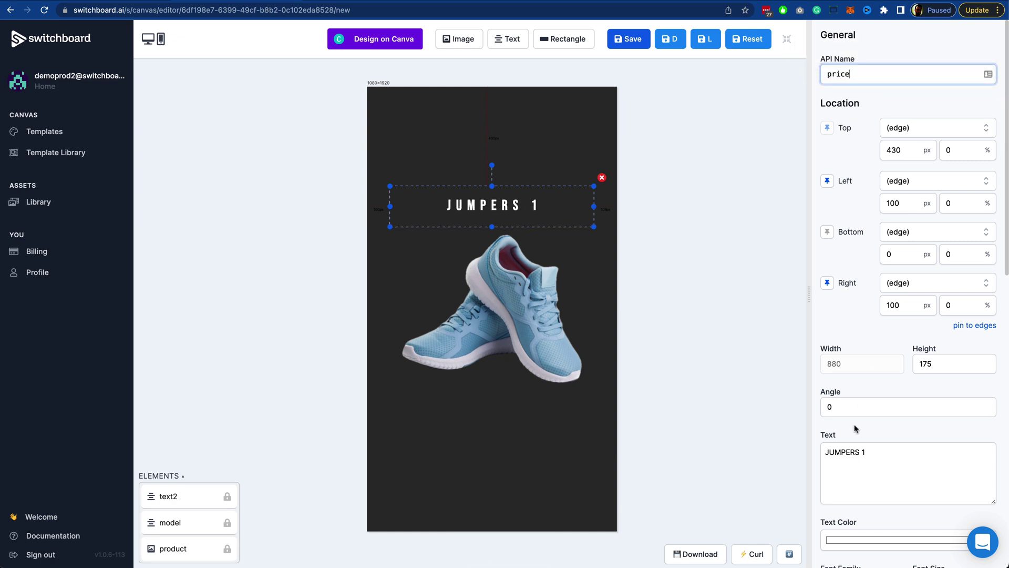
pyautogui.click(869, 454)
pyautogui.press('super+a')
pyautogui.write('$129')
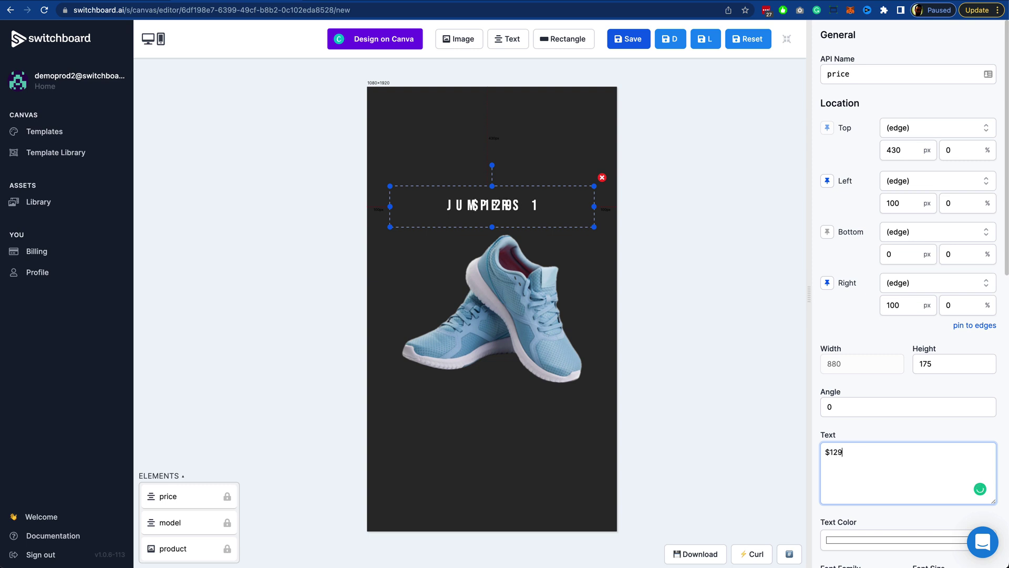
# Step: Move the price text below the shoes to 1320 px from the canvas's top edge
pyautogui.press('Tab')
pyautogui.press('Down')
pyautogui.press('Down')
pyautogui.press('Down')
pyautogui.press('Down')
pyautogui.press('Down')
pyautogui.press('Down')
pyautogui.press('Down')
pyautogui.press('Down')
pyautogui.press('Down')
pyautogui.press('Down')
pyautogui.press('Down')
pyautogui.press('Down')
pyautogui.press('Down')
pyautogui.press('Down')
pyautogui.press('Down')
pyautogui.press('Down')
pyautogui.press('Down')
pyautogui.press('Down')
pyautogui.press('Down')
pyautogui.press('Down')
pyautogui.press('Down')
pyautogui.press('Down')
pyautogui.press('Down')
pyautogui.press('Down')
pyautogui.press('Down')
pyautogui.press('Down')
pyautogui.press('Down')
pyautogui.press('Down')
pyautogui.press('Down')
pyautogui.press('Down')
pyautogui.press('Down')
pyautogui.press('Down')
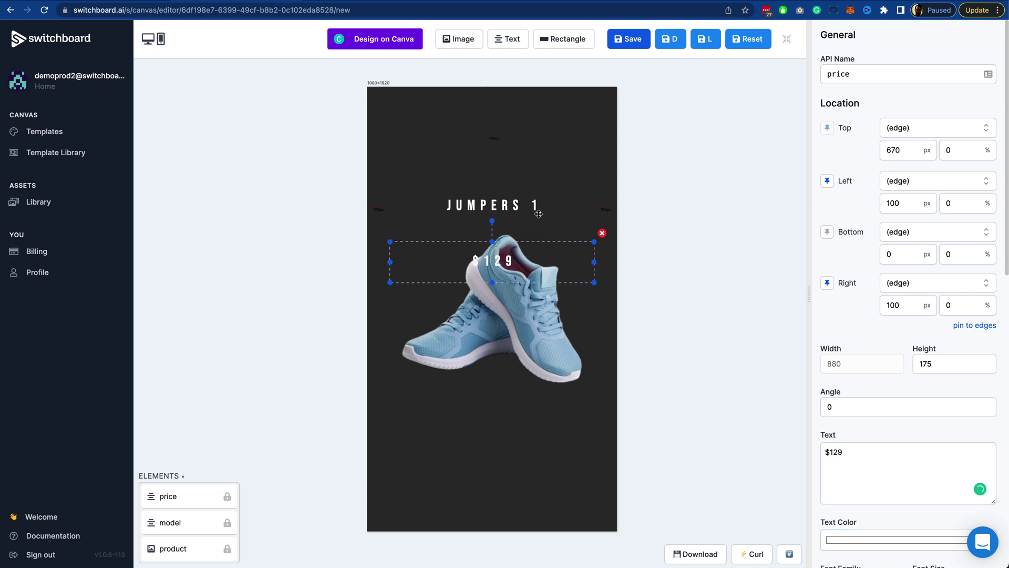
pyautogui.press('Down')
pyautogui.press('Down')
pyautogui.press('Down')
pyautogui.press('Down')
pyautogui.press('Down')
pyautogui.press('Down')
pyautogui.press('Down')
pyautogui.press('Down')
pyautogui.press('Down')
pyautogui.press('Down')
pyautogui.press('Down')
pyautogui.press('Down')
pyautogui.press('Down')
pyautogui.press('Down')
pyautogui.press('Down')
pyautogui.press('Down')
pyautogui.press('Down')
pyautogui.press('Down')
pyautogui.press('Down')
pyautogui.press('Down')
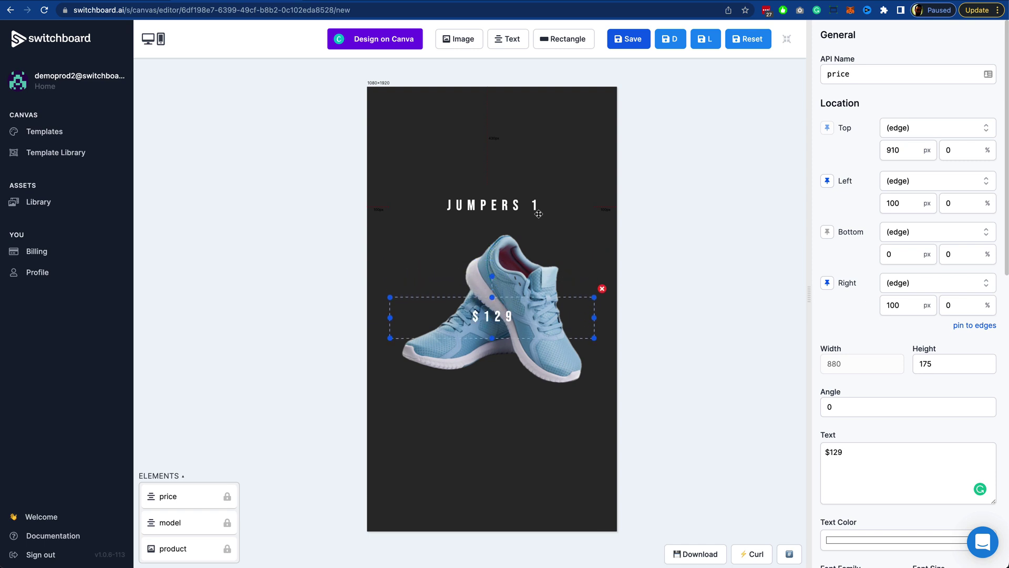
pyautogui.press('Down')
pyautogui.press('Down')
pyautogui.press('Down')
pyautogui.press('Down')
pyautogui.press('Down')
pyautogui.press('Down')
pyautogui.press('Down')
pyautogui.press('Down')
pyautogui.press('Down')
pyautogui.press('Down')
pyautogui.press('Down')
pyautogui.press('Down')
pyautogui.press('Down')
pyautogui.press('Down')
pyautogui.press('Down')
pyautogui.press('Down')
pyautogui.press('Down')
pyautogui.press('Down')
pyautogui.press('Down')
pyautogui.press('Down')
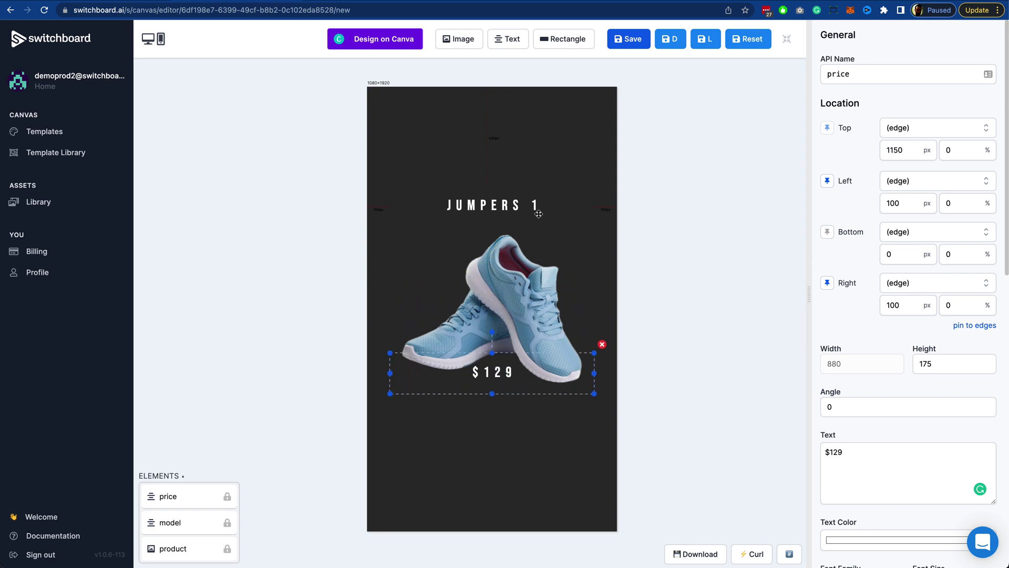
pyautogui.press('Down')
pyautogui.press('Down')
pyautogui.press('Down')
pyautogui.press('Down')
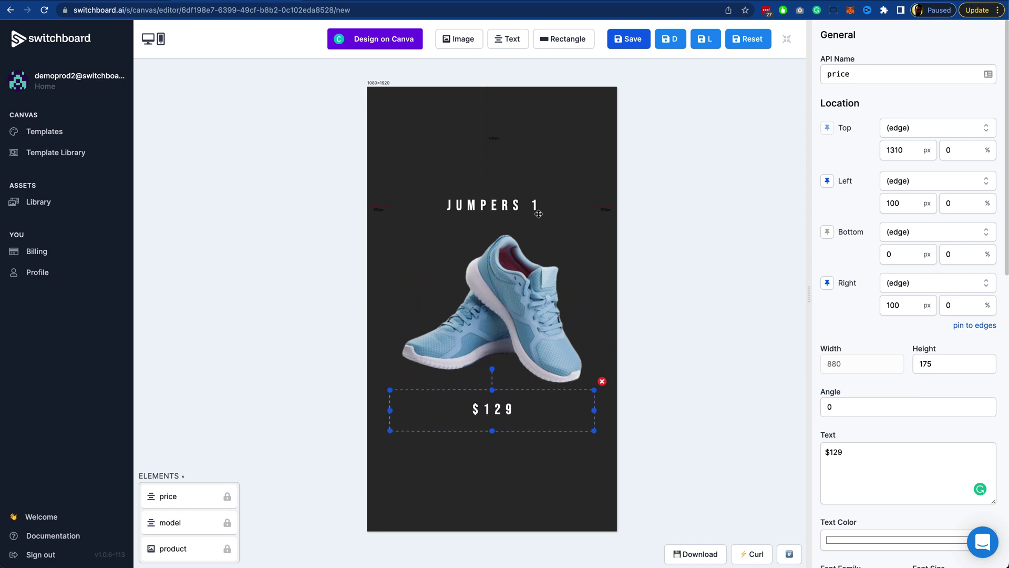
pyautogui.press('Down')
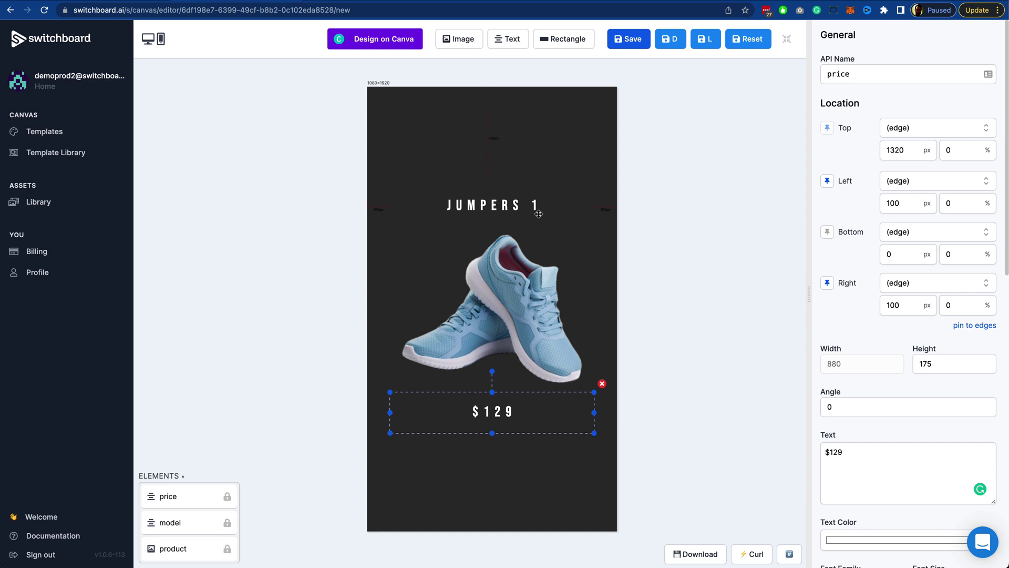
pyautogui.click(630, 226)
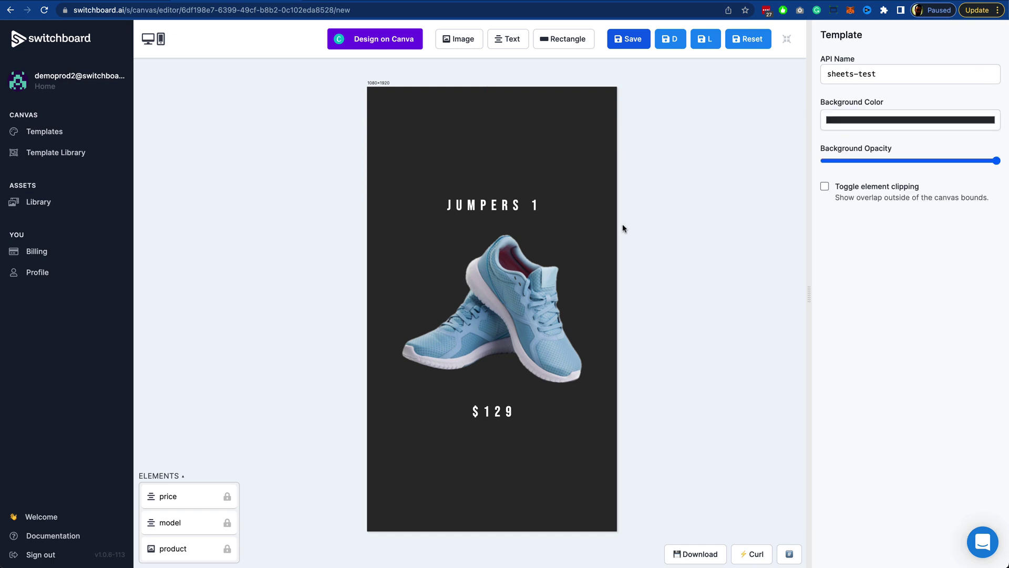
# Step: Add the white RUN logo from the image library and pin it to all edges with 150 px offsets
pyautogui.click(461, 39)
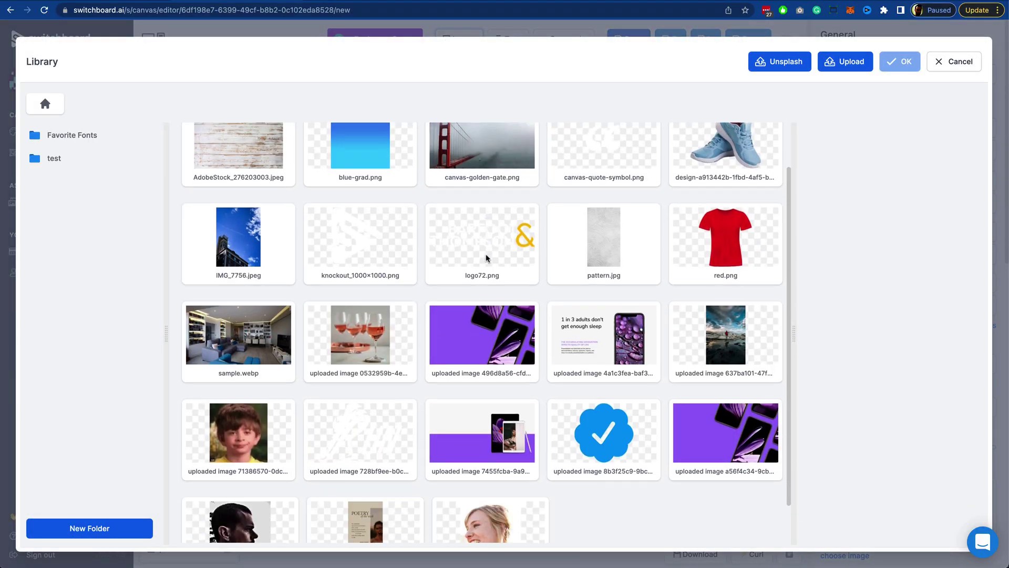
pyautogui.scroll(-2, 486, 258)
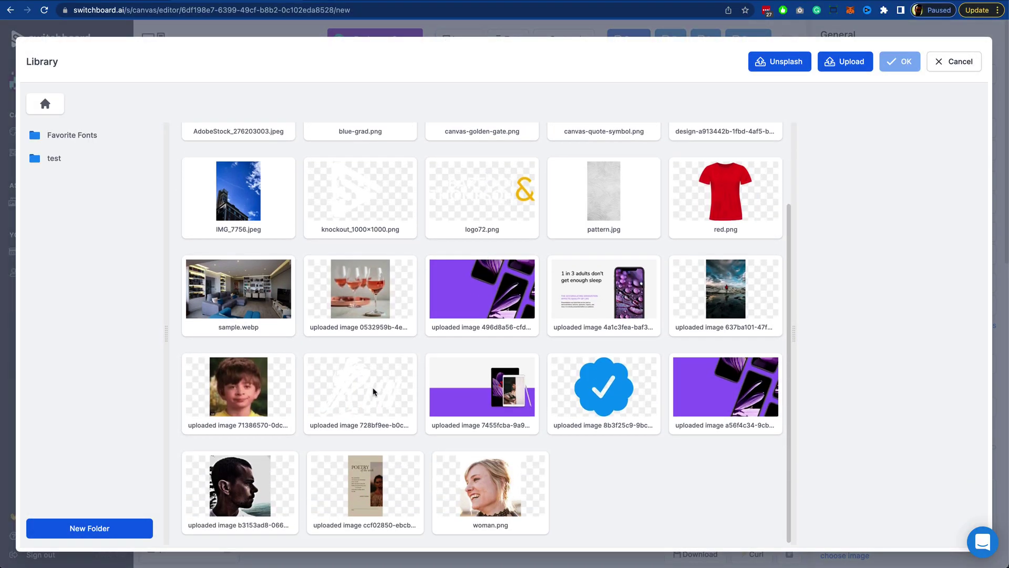
pyautogui.doubleClick(373, 391)
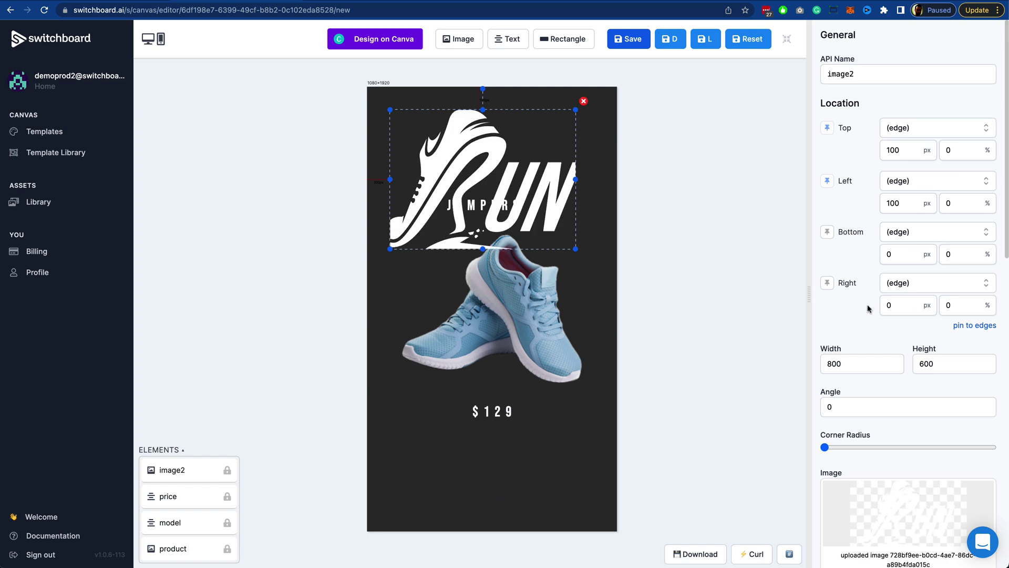
pyautogui.click(975, 326)
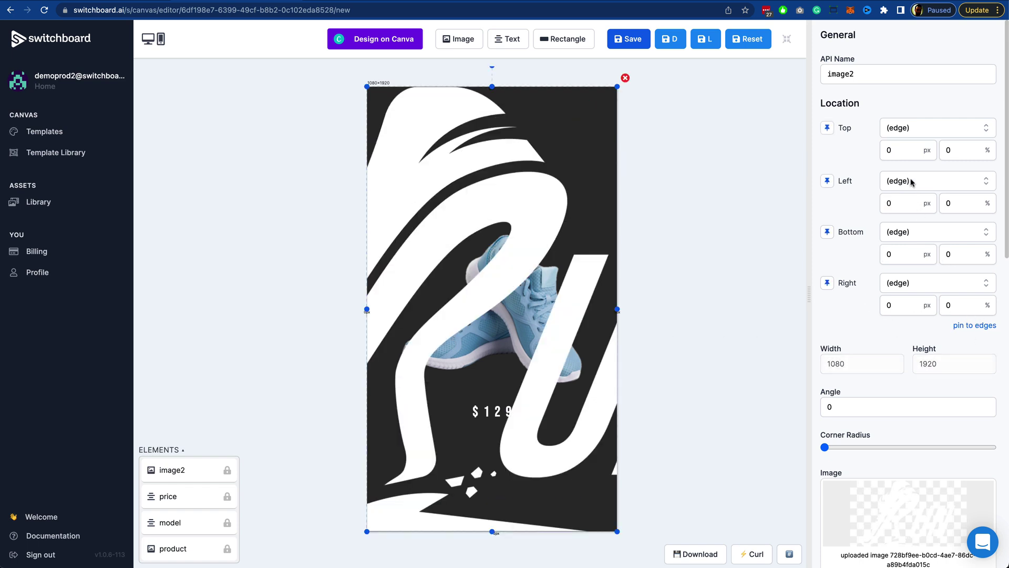
pyautogui.doubleClick(888, 150)
pyautogui.write('150')
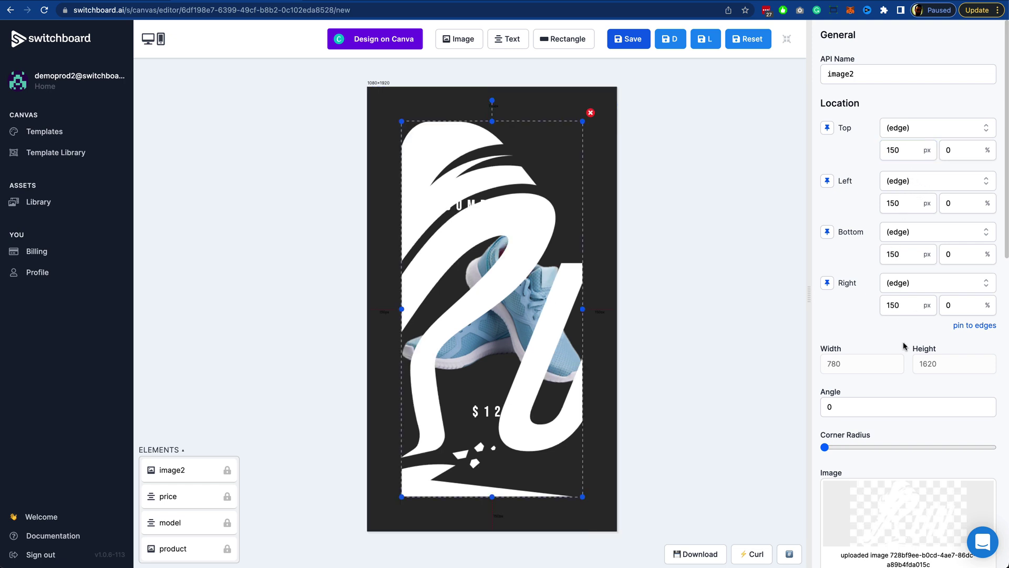
# Step: Contain the RUN logo in its bounding box and shrink the box from its upper edge to about 187 px tall
pyautogui.scroll(-3, 873, 359)
pyautogui.scroll(-8, 874, 359)
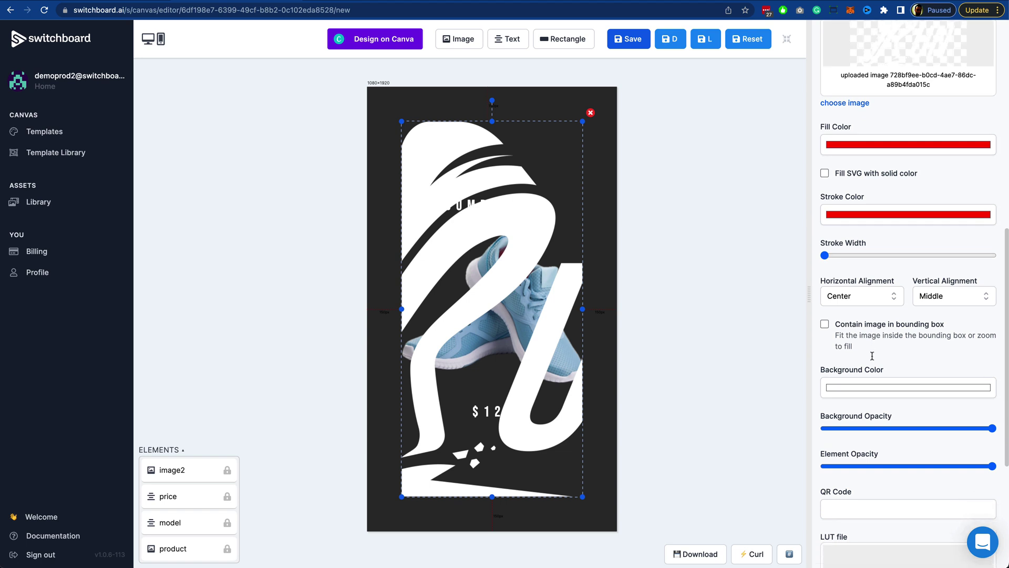
pyautogui.scroll(-2, 873, 359)
pyautogui.scroll(-2, 873, 359)
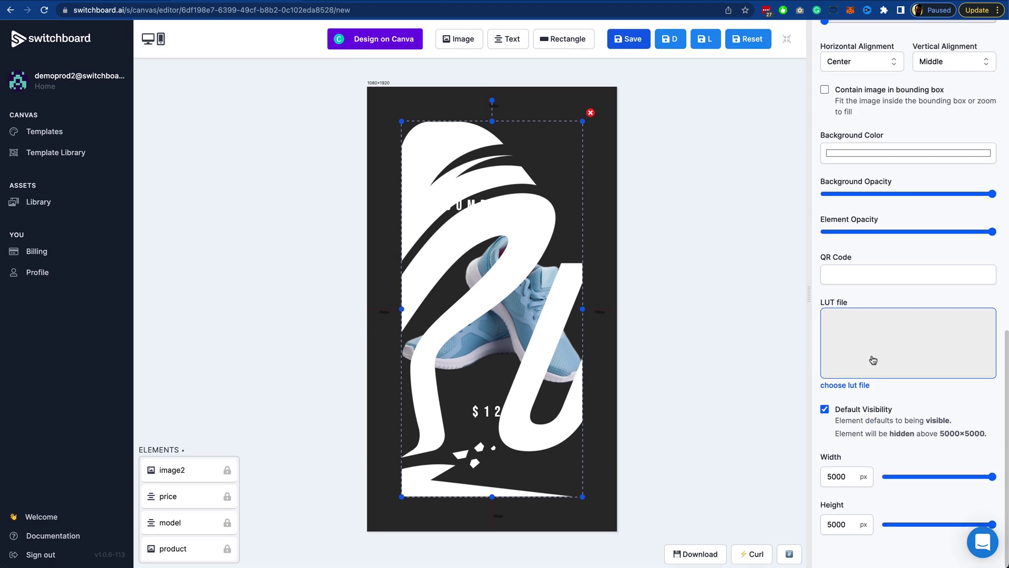
pyautogui.scroll(3, 873, 359)
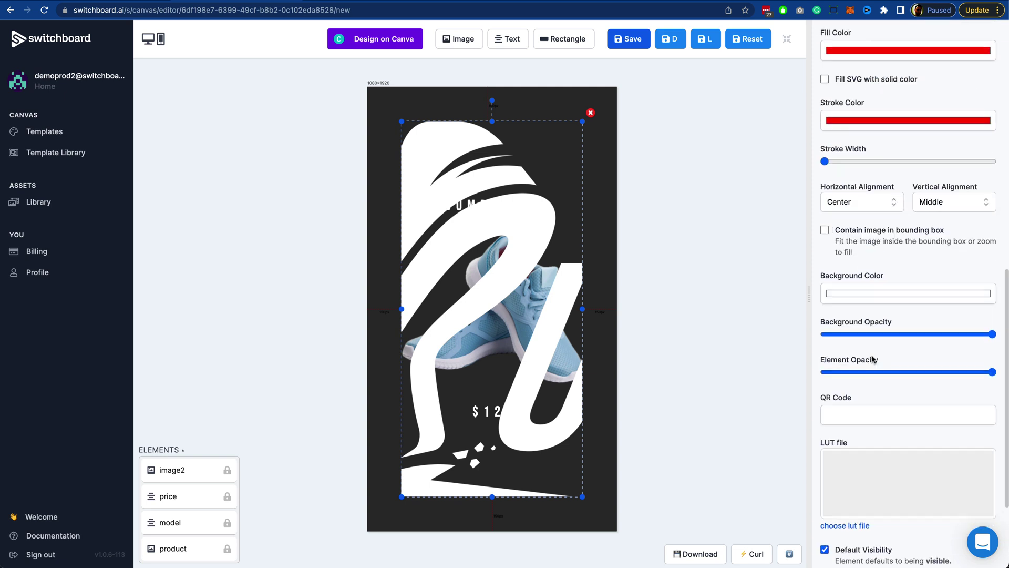
pyautogui.click(825, 230)
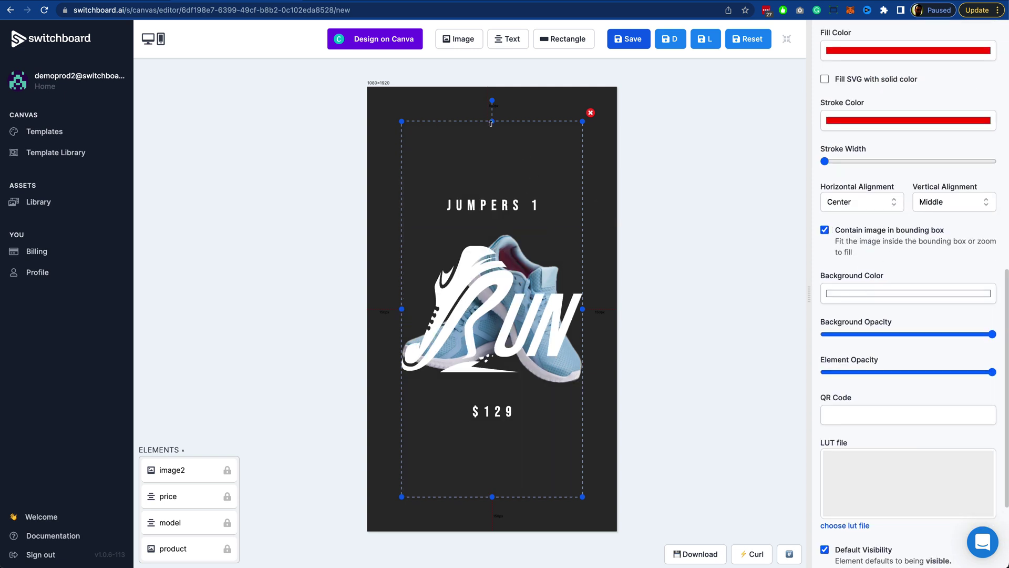
pyautogui.moveTo(492, 121); pyautogui.dragTo(480, 453)
pyautogui.click(661, 448)
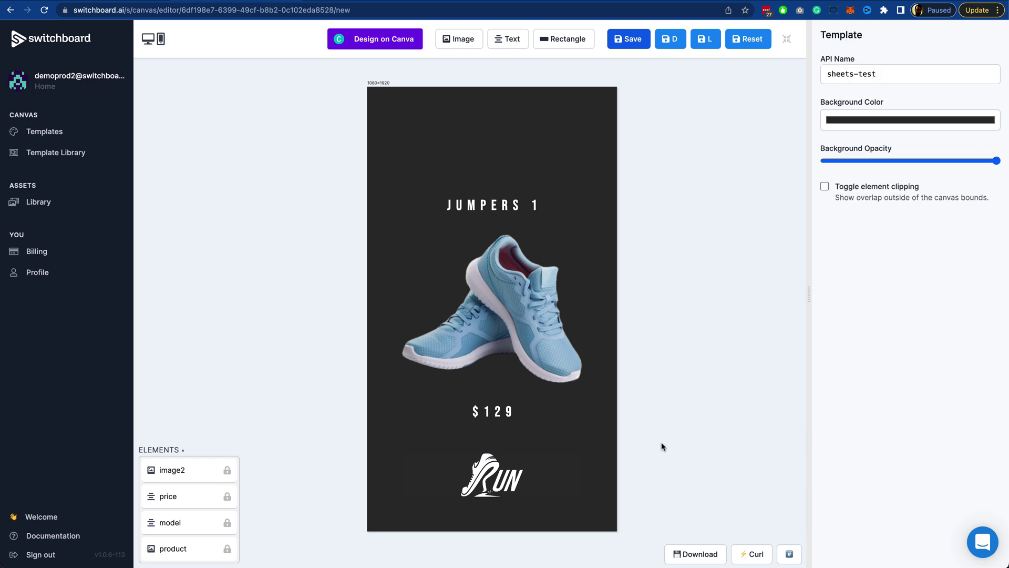
# Step: Set the RUN image's API name to logo
pyautogui.click(494, 464)
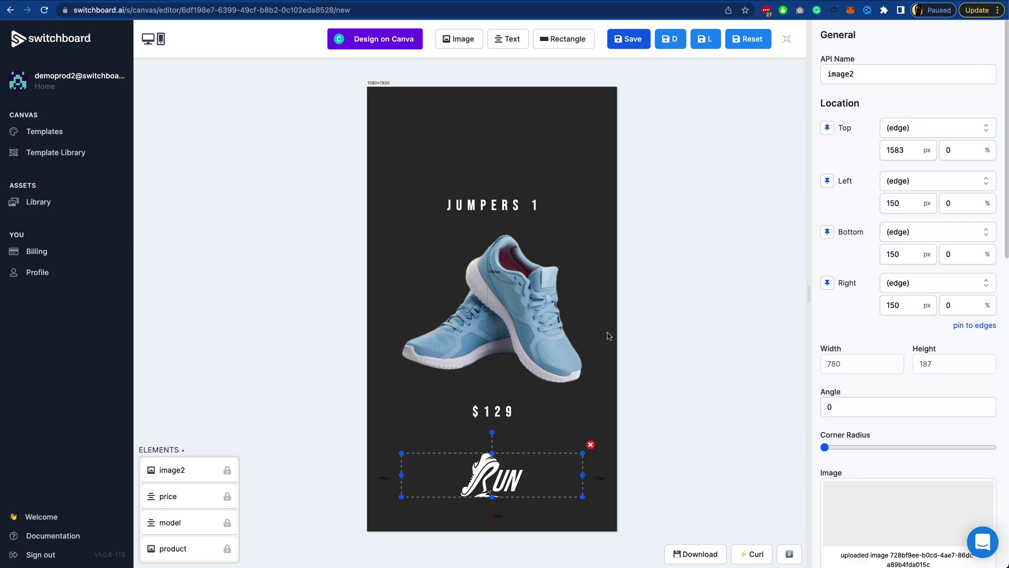
pyautogui.doubleClick(876, 72)
pyautogui.write('logo')
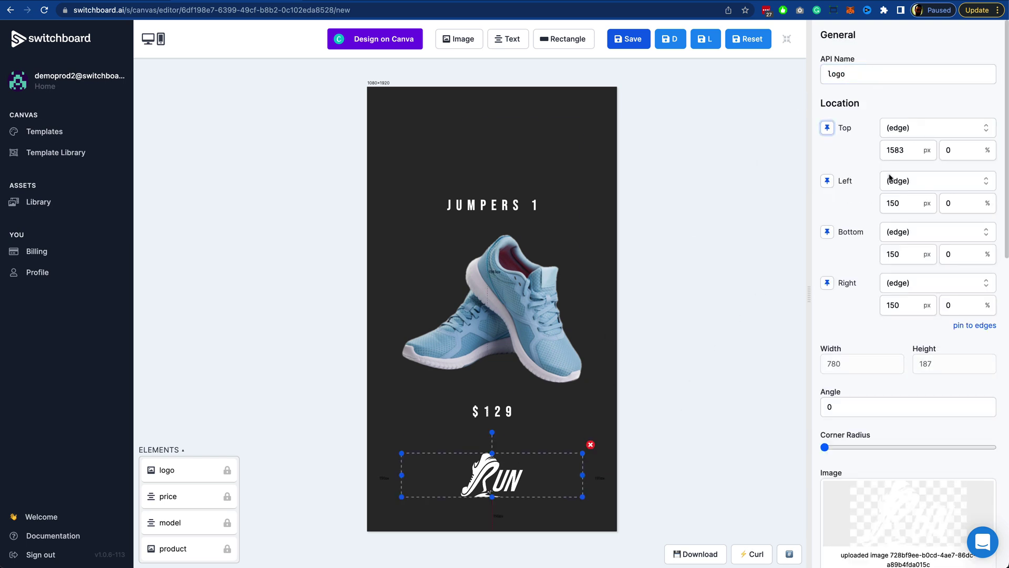
# Step: Lower the logo's background opacity to the minimum and save the template
pyautogui.scroll(-10, 892, 179)
pyautogui.moveTo(840, 196); pyautogui.dragTo(818, 197)
pyautogui.click(693, 130)
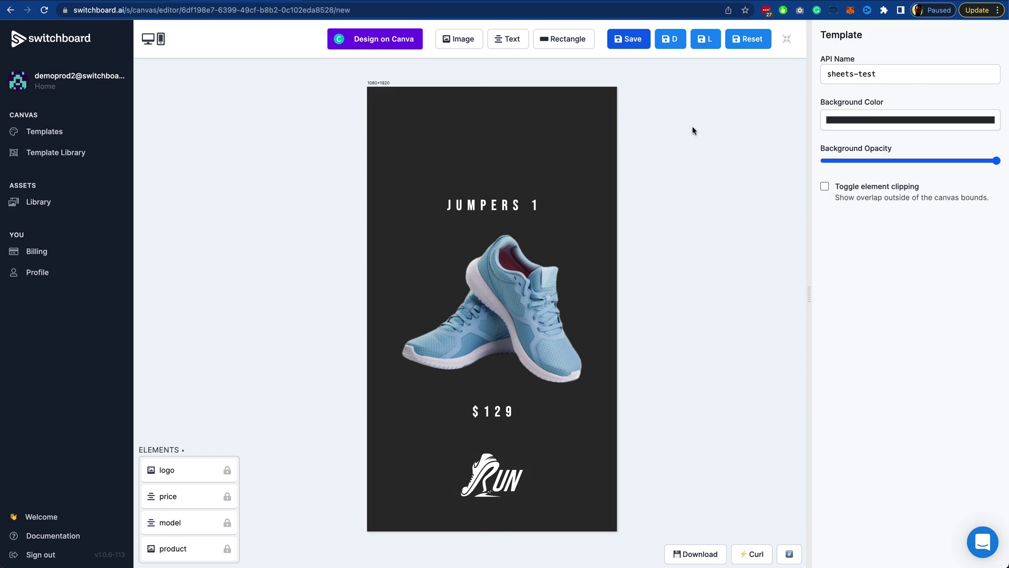
pyautogui.click(630, 39)
# Step: Switch to the Google Sheets/Canvas Test spreadsheet and enter the headers model:text in A1 and price:text in B1
pyautogui.click(336, 7)
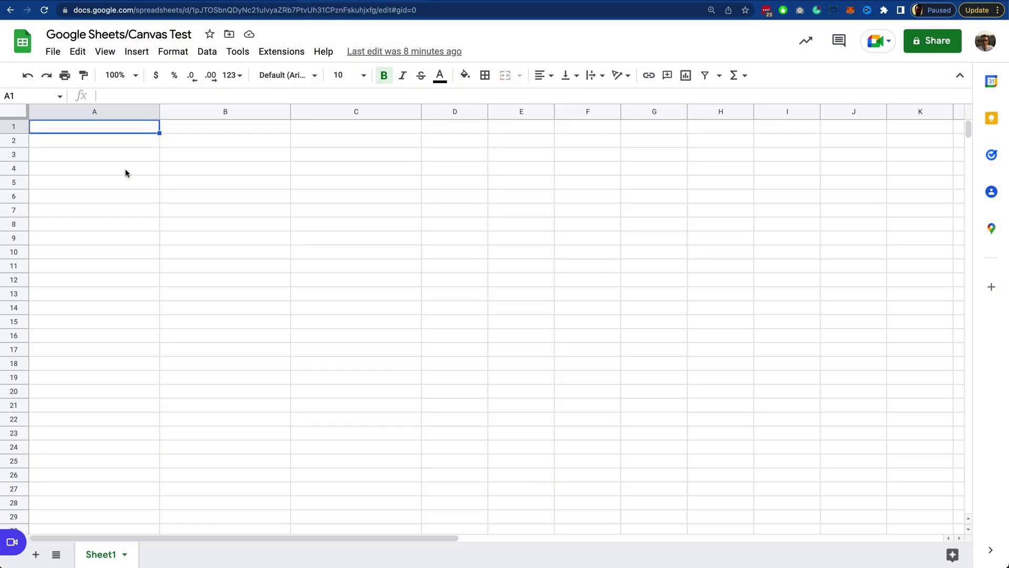
pyautogui.write('mo')
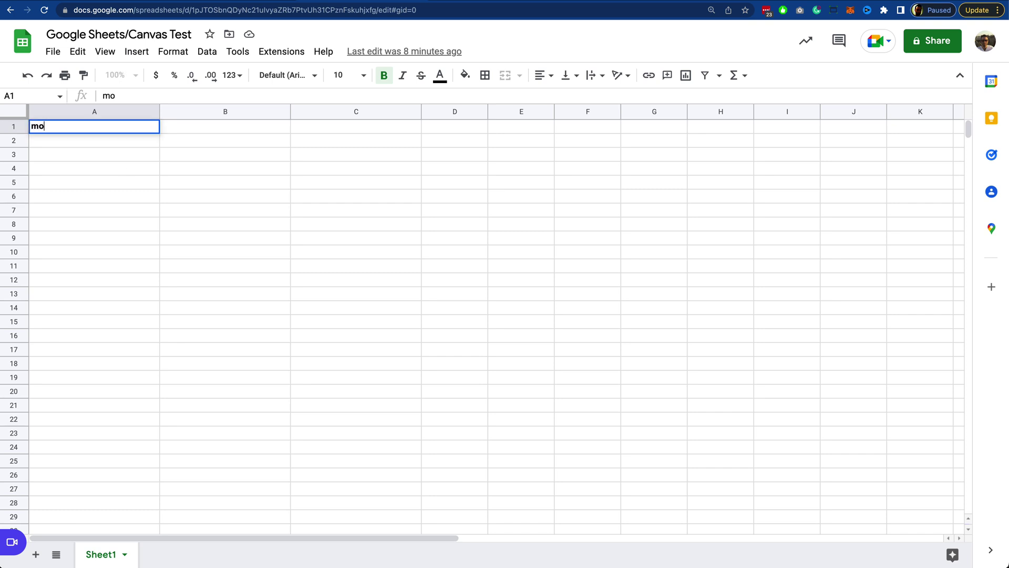
pyautogui.write('del:text')
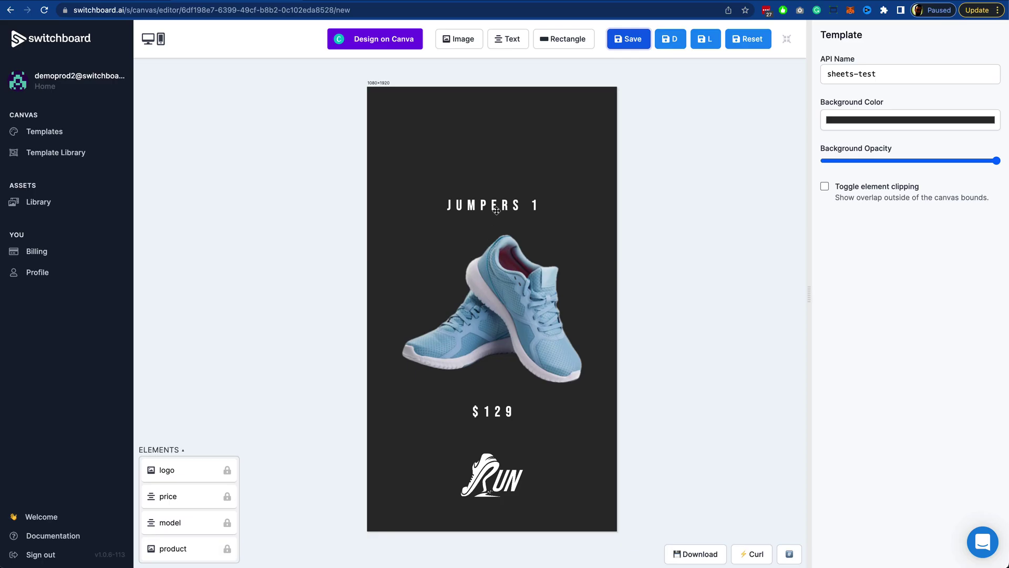
pyautogui.click(495, 211)
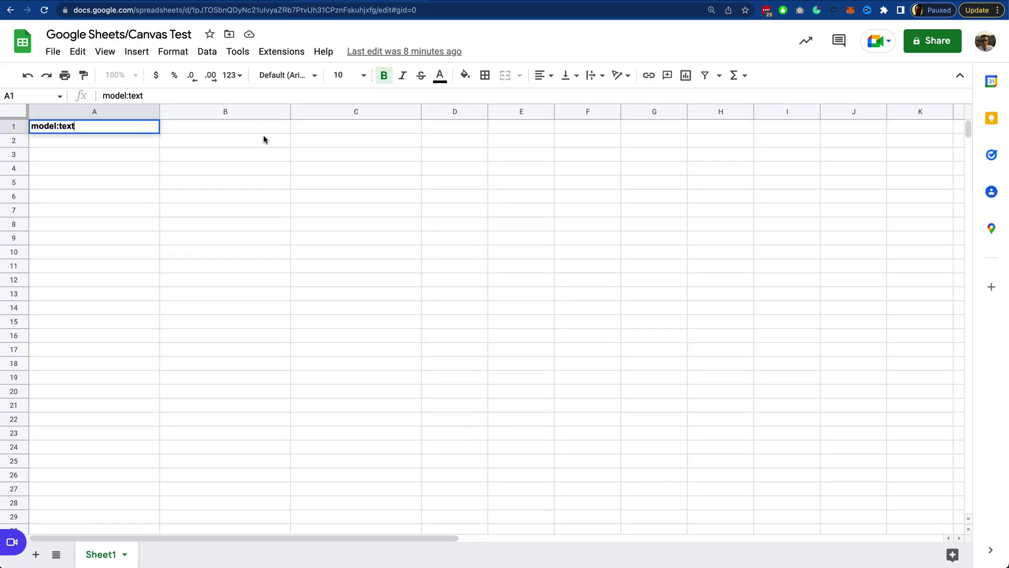
pyautogui.click(201, 130)
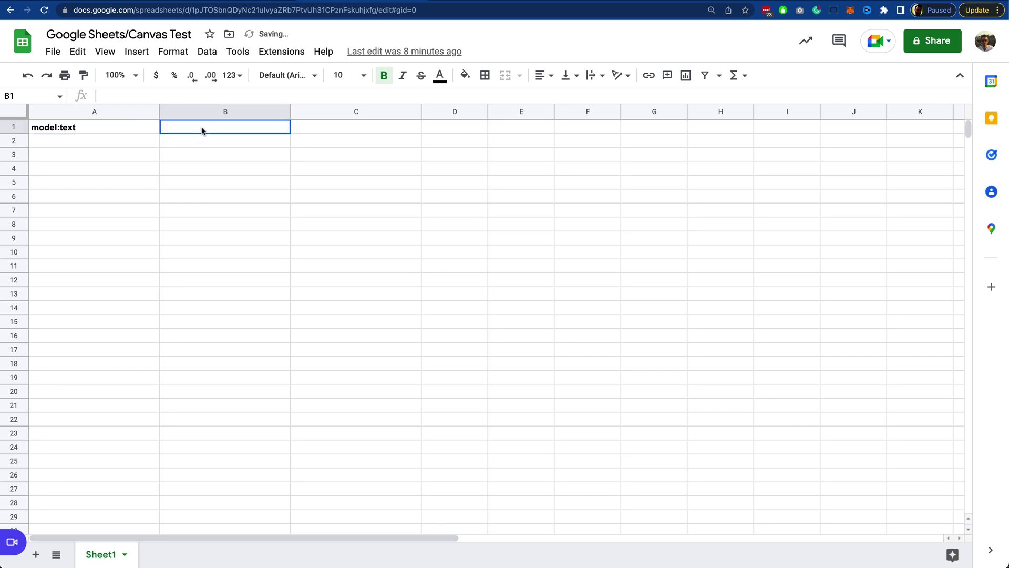
pyautogui.write('price:text')
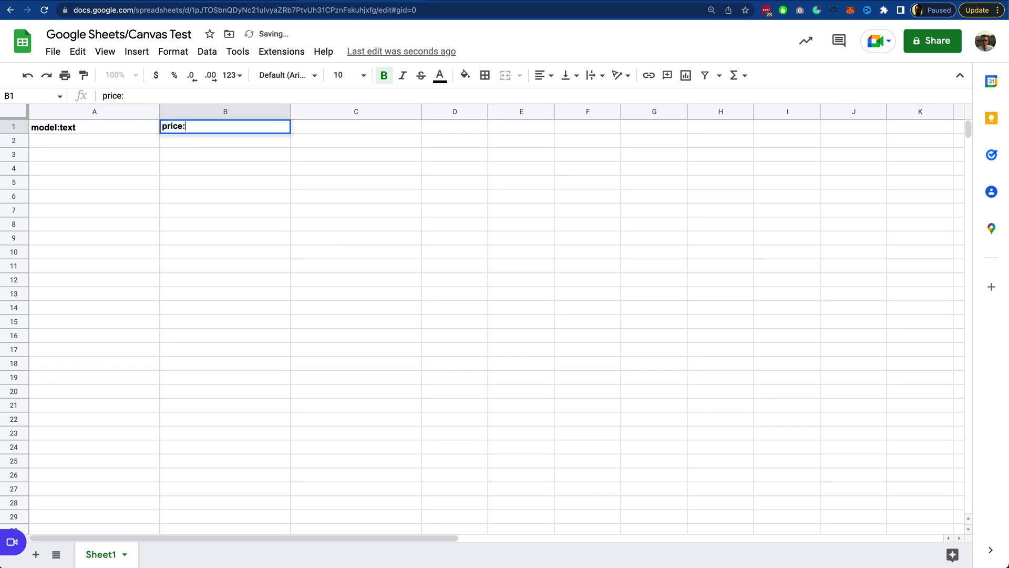
pyautogui.click(293, 125)
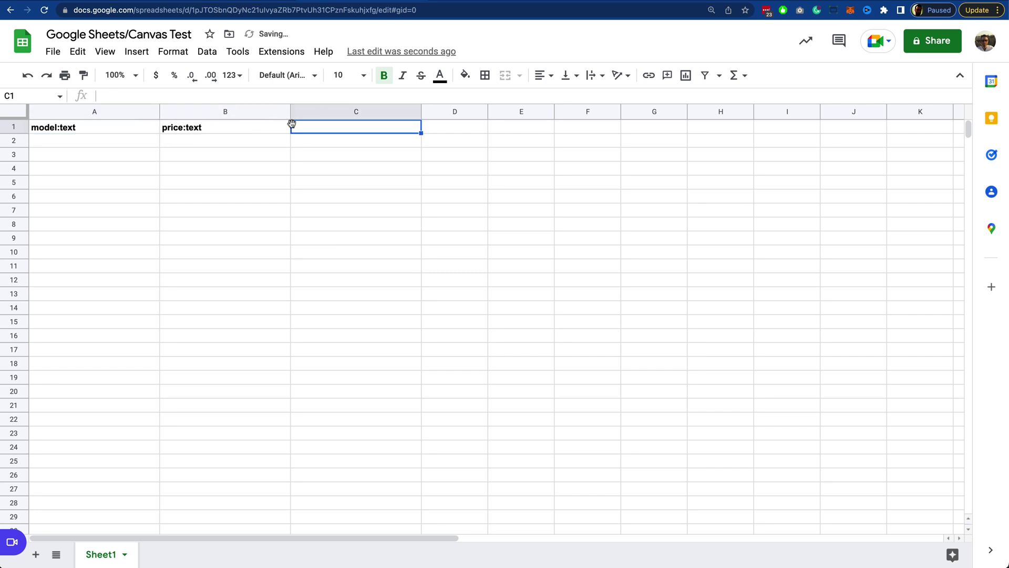
# Step: Enter the header product:url in C1 and check the sneaker images in Finder's Sneakers folder
pyautogui.write('product:url')
pyautogui.press('Tab')
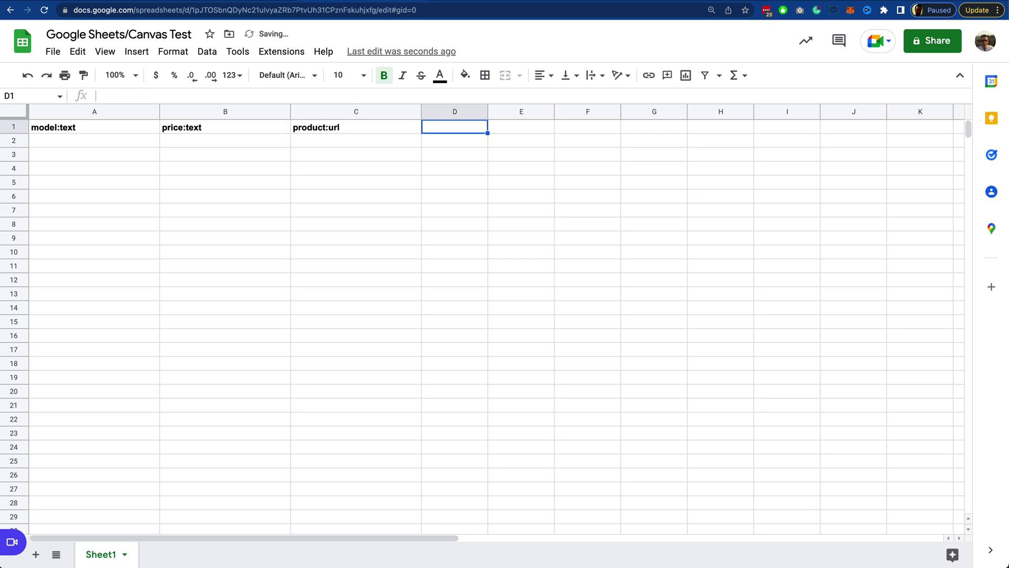
pyautogui.press('super+Tab')
pyautogui.press('super+Tab')
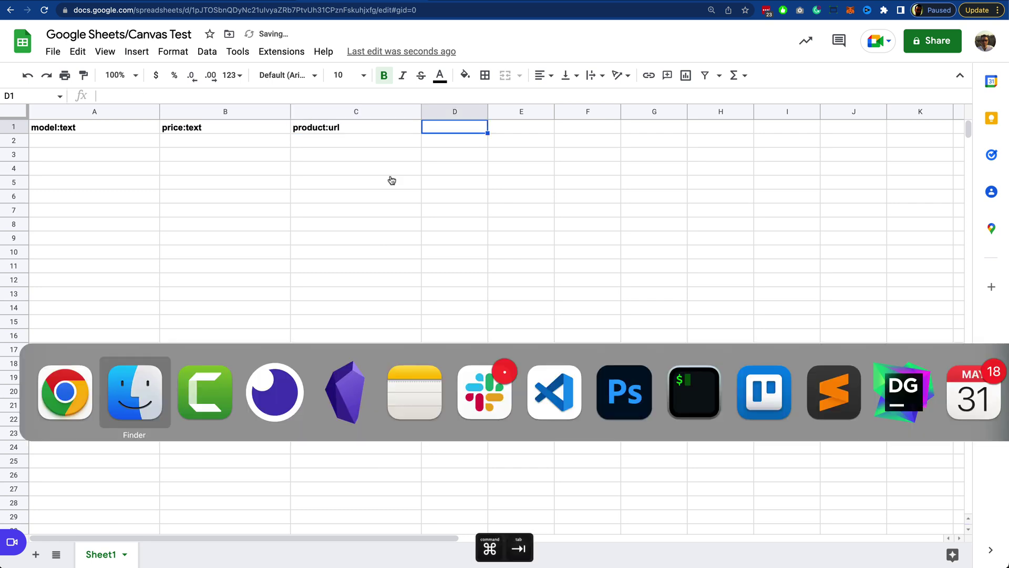
pyautogui.press('super+shift+Tab')
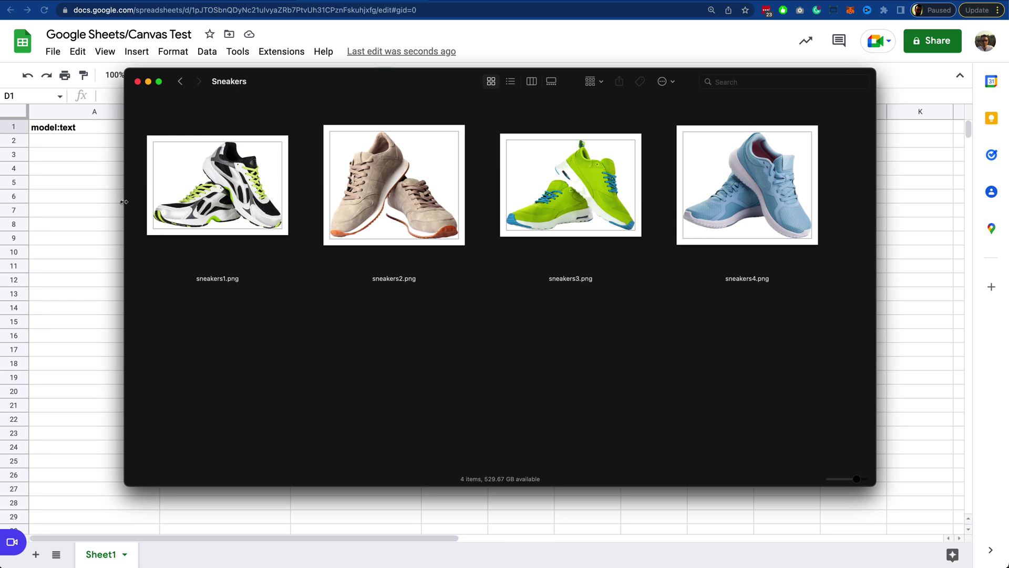
pyautogui.press('super+Tab')
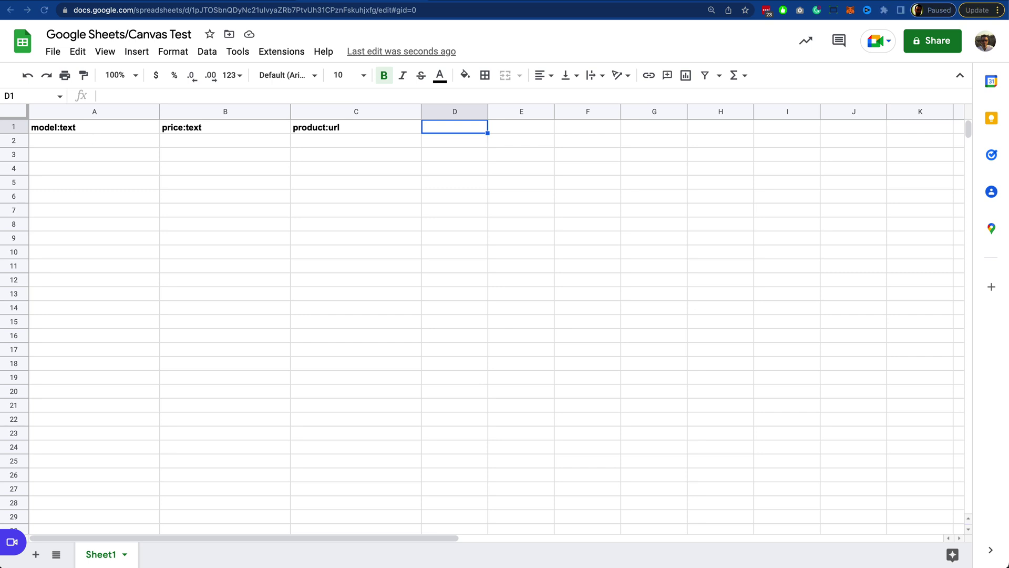
pyautogui.press('Escape')
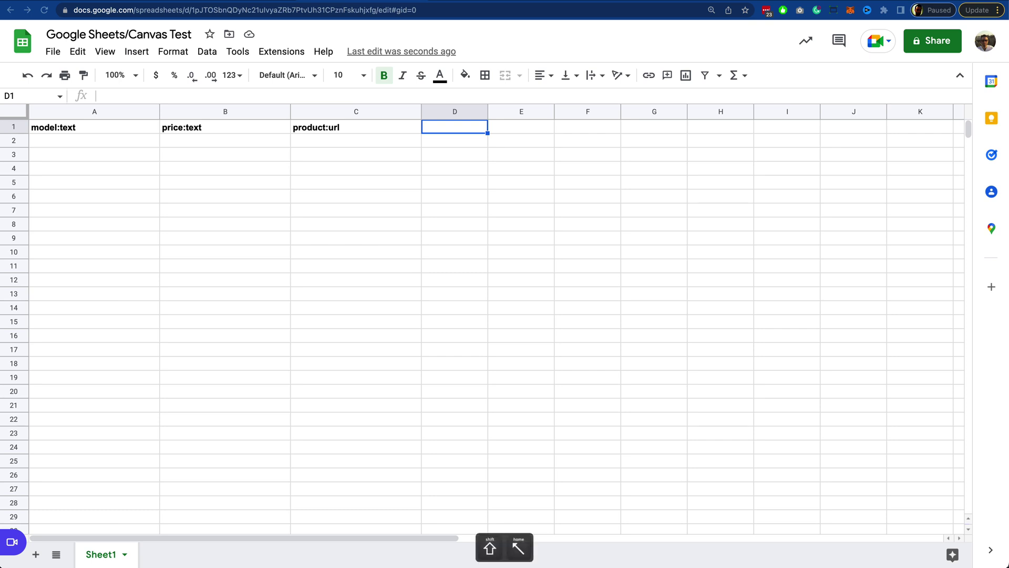
pyautogui.press('super+c')
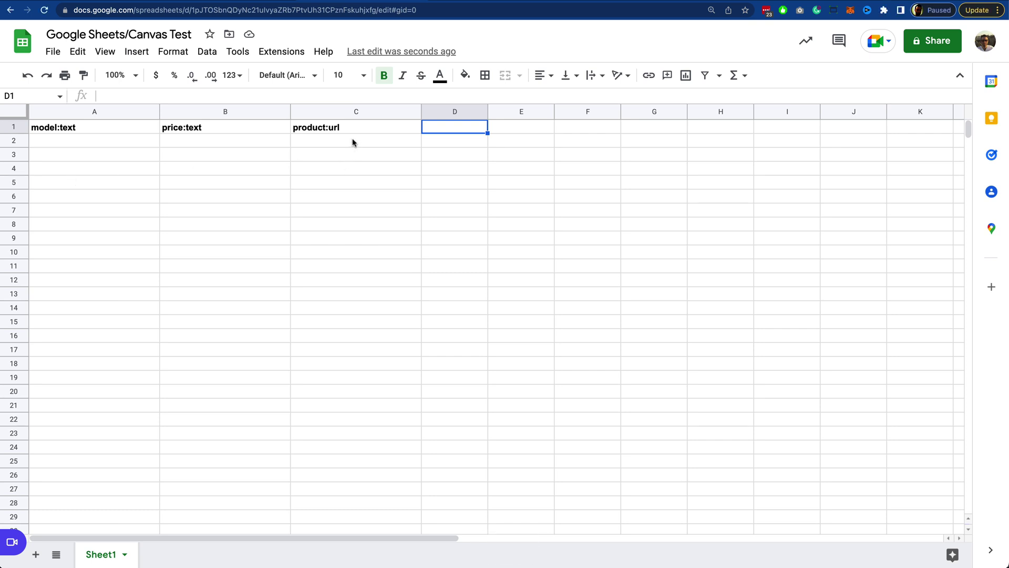
pyautogui.click(353, 142)
pyautogui.press('super+v')
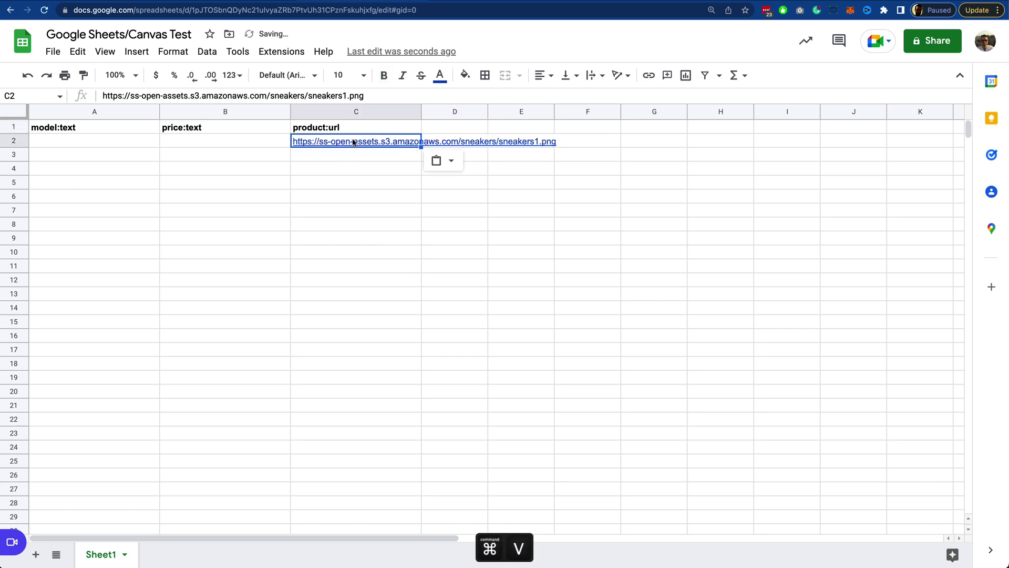
pyautogui.click(334, 158)
pyautogui.press('super+v')
pyautogui.click(333, 169)
pyautogui.press('super+v')
pyautogui.click(334, 183)
pyautogui.press('super+v')
# Step: Edit the image URL in C3 to end in sneakers2.png
pyautogui.click(418, 196)
pyautogui.click(415, 167)
pyautogui.click(417, 154)
pyautogui.press('F2')
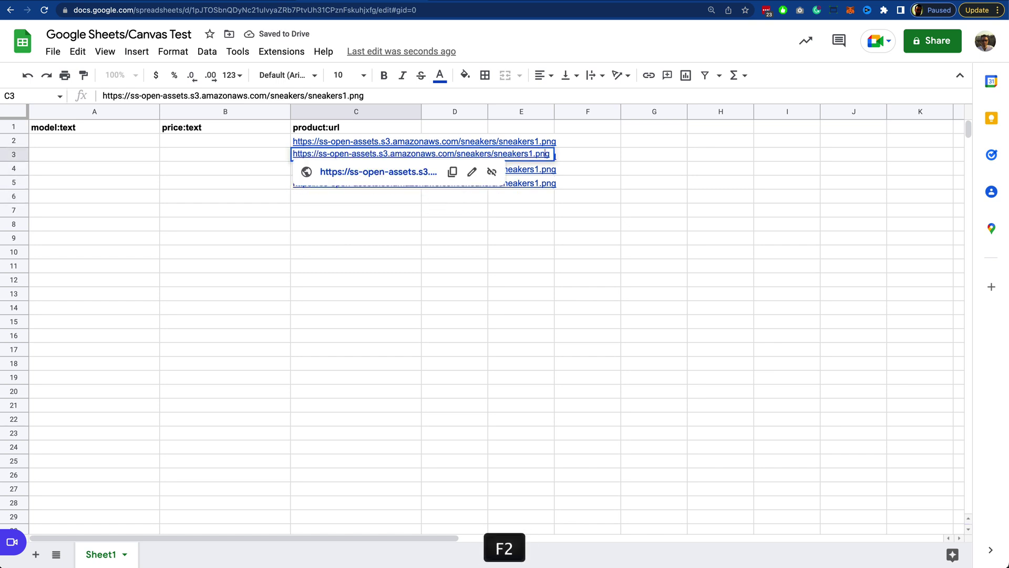
pyautogui.press('Left')
pyautogui.press('Left')
pyautogui.press('Left')
pyautogui.press('Left')
pyautogui.press('BackSpace')
pyautogui.write('2')
pyautogui.press('Return')
# Step: Edit the image URL in C4 to end in sneakers3.png
pyautogui.press('F2')
pyautogui.press('Left')
pyautogui.press('Left')
pyautogui.press('Left')
pyautogui.press('Left')
pyautogui.press('BackSpace')
pyautogui.write('3')
pyautogui.press('Return')
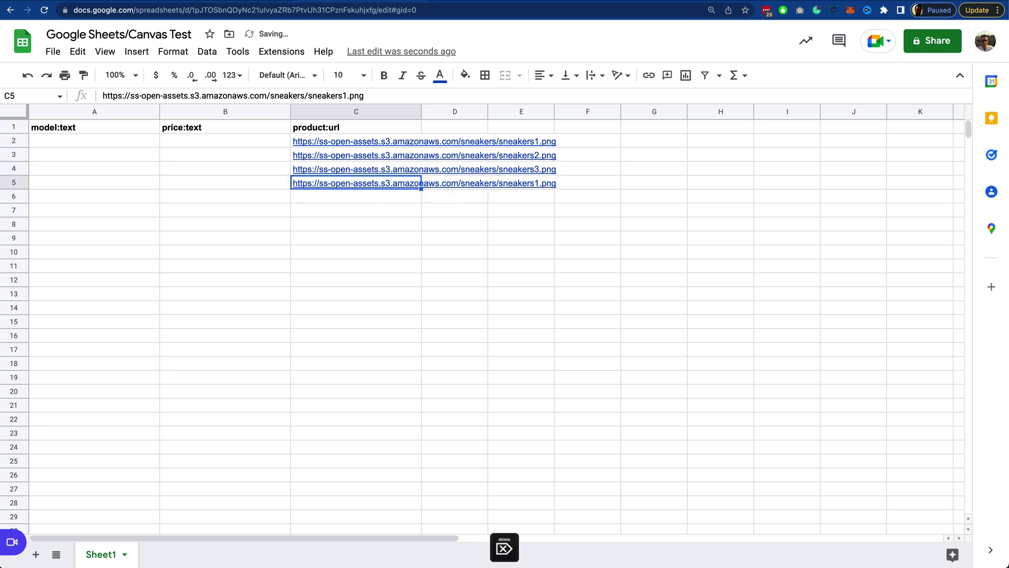
# Step: Edit the image URL in C5 to end in sneakers4.png
pyautogui.press('F2')
pyautogui.press('Left')
pyautogui.press('Left')
pyautogui.press('Left')
pyautogui.press('Left')
pyautogui.press('Left')
pyautogui.press('Delete')
pyautogui.write('4')
pyautogui.press('Return')
# Step: Enter the model JUMPERS 1 in A2 and its price $129 in B2
pyautogui.click(93, 147)
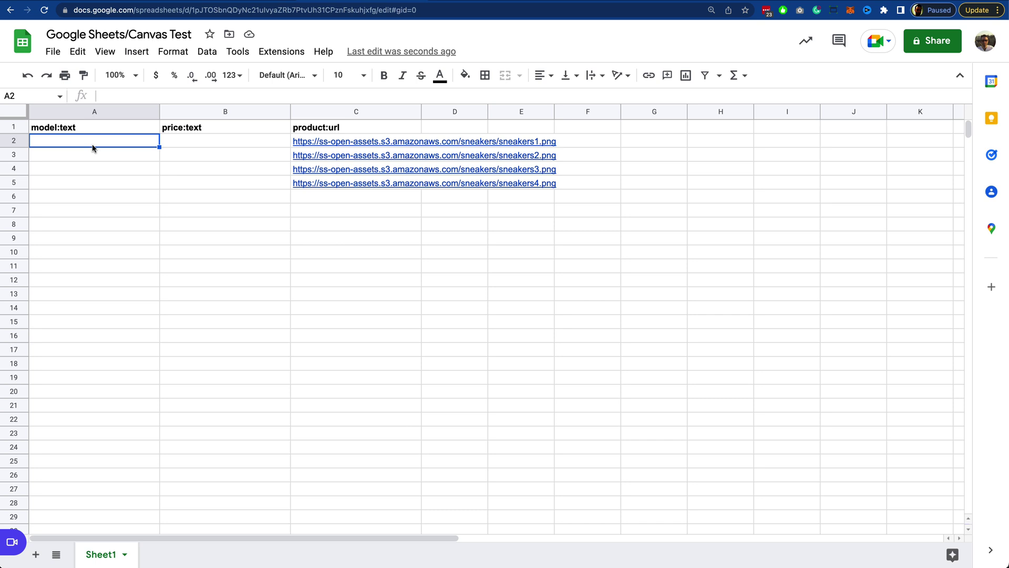
pyautogui.write('Jumpers')
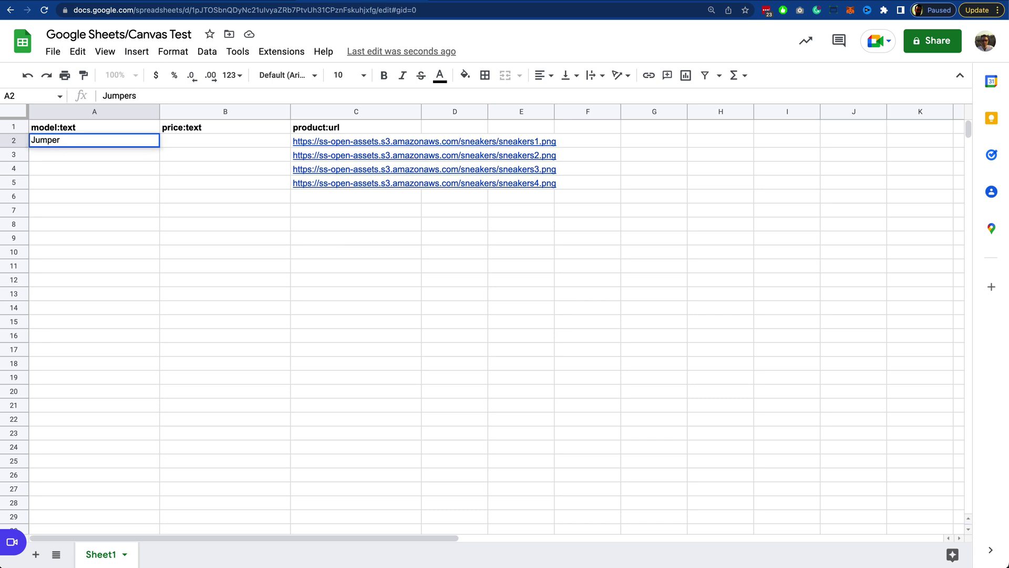
pyautogui.press('BackSpace')
pyautogui.press('BackSpace')
pyautogui.press('BackSpace')
pyautogui.press('BackSpace')
pyautogui.press('BackSpace')
pyautogui.write('UMP{E')
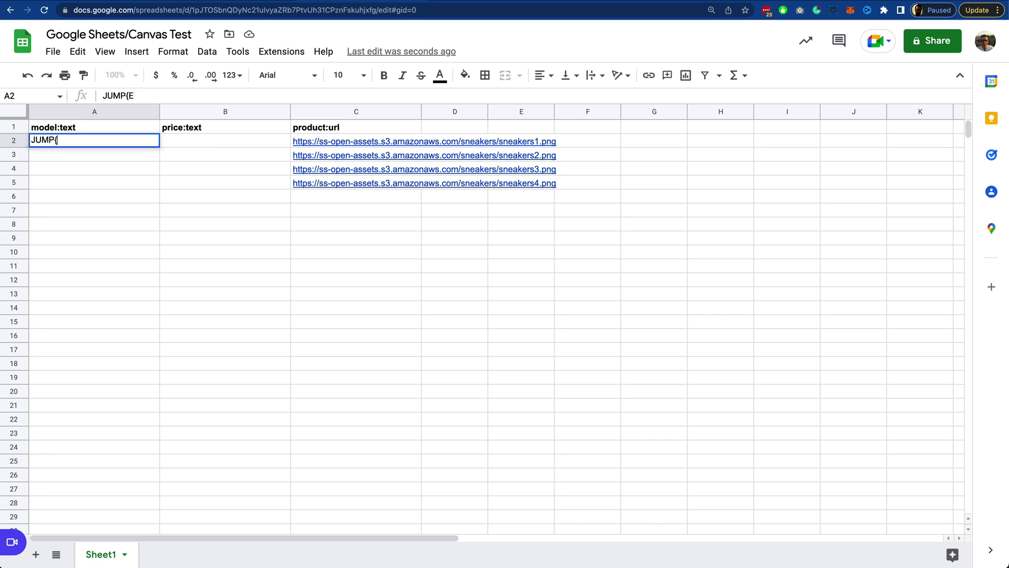
pyautogui.press('BackSpace')
pyautogui.press('BackSpace')
pyautogui.write('ERS 1')
pyautogui.press('Tab')
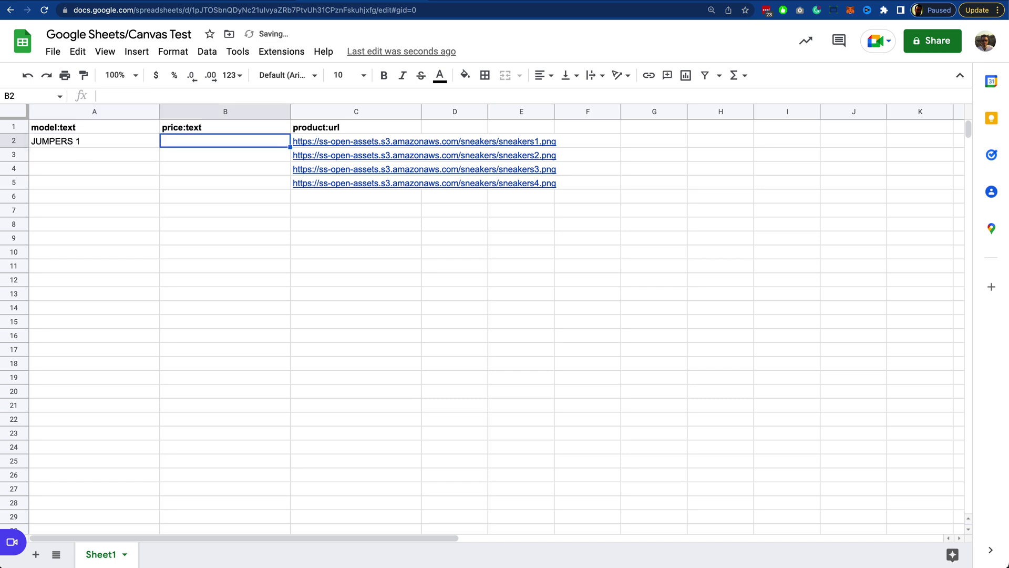
pyautogui.write('$129')
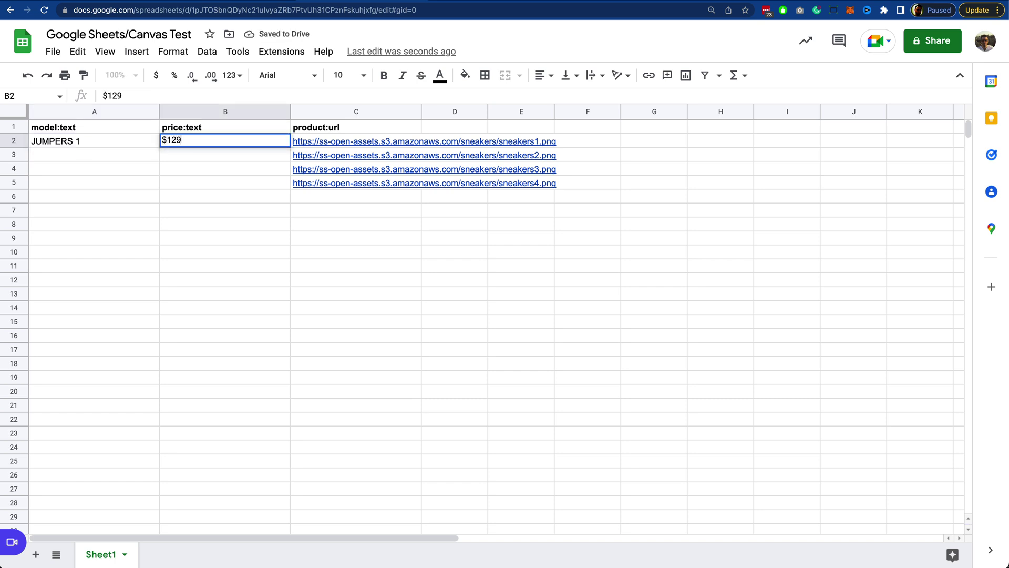
pyautogui.press('Return')
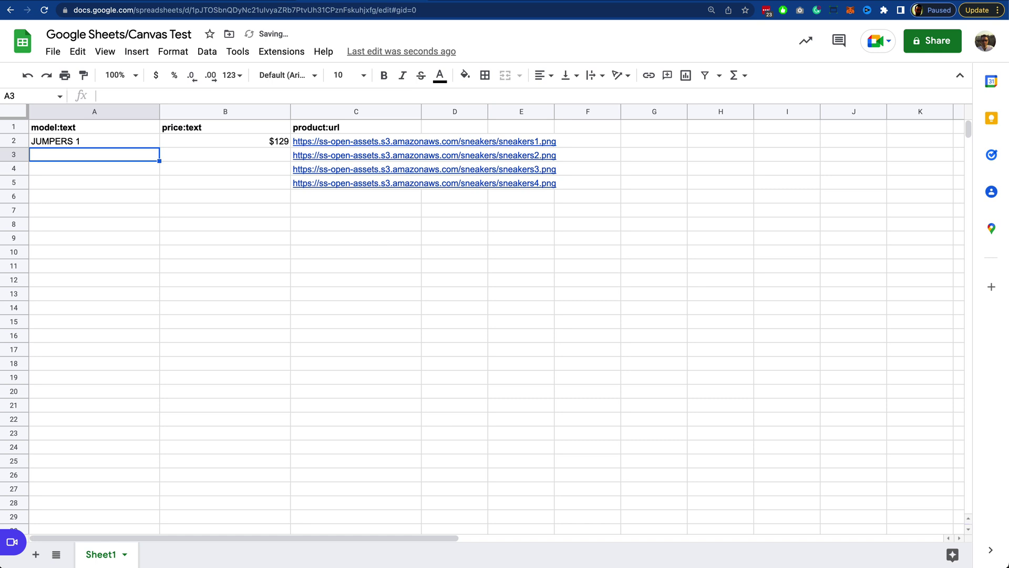
# Step: Enter the model AIRPLAY 250 in A3 and its price $179 in B3
pyautogui.write('AIRPLAY 250')
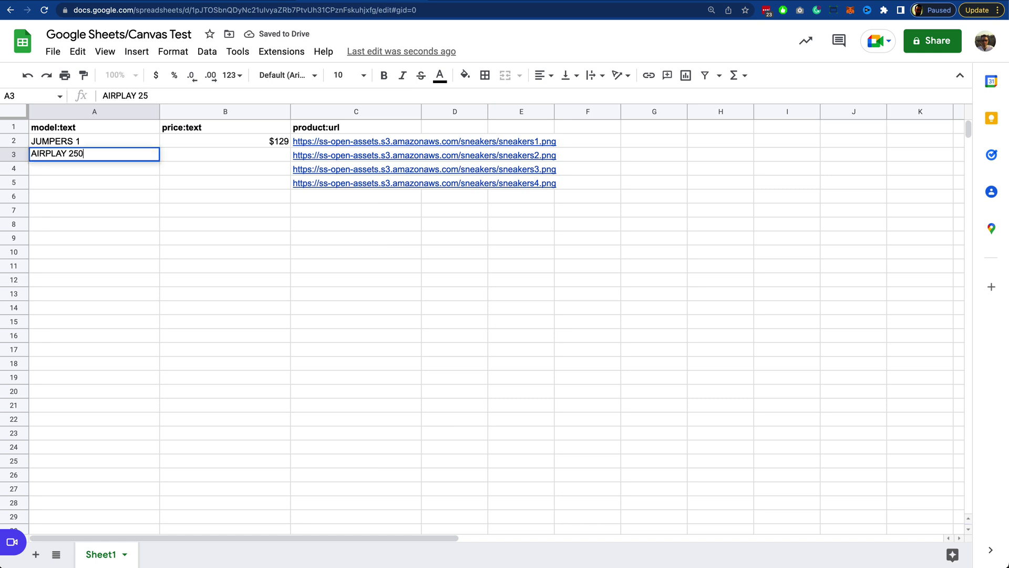
pyautogui.press('Tab')
pyautogui.write('$179')
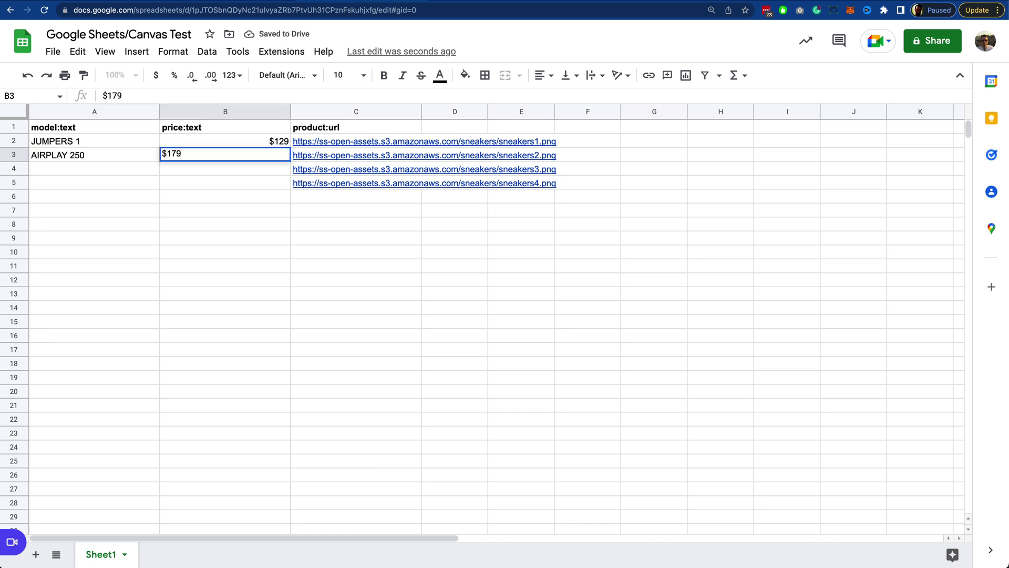
pyautogui.press('Return')
# Step: Enter the model MOONBOOTS in A4 and its price $229 in B4
pyautogui.write('MOONBOS')
pyautogui.press('BackSpace')
pyautogui.write('OTS')
pyautogui.press('Tab')
pyautogui.write('$229')
pyautogui.press('Return')
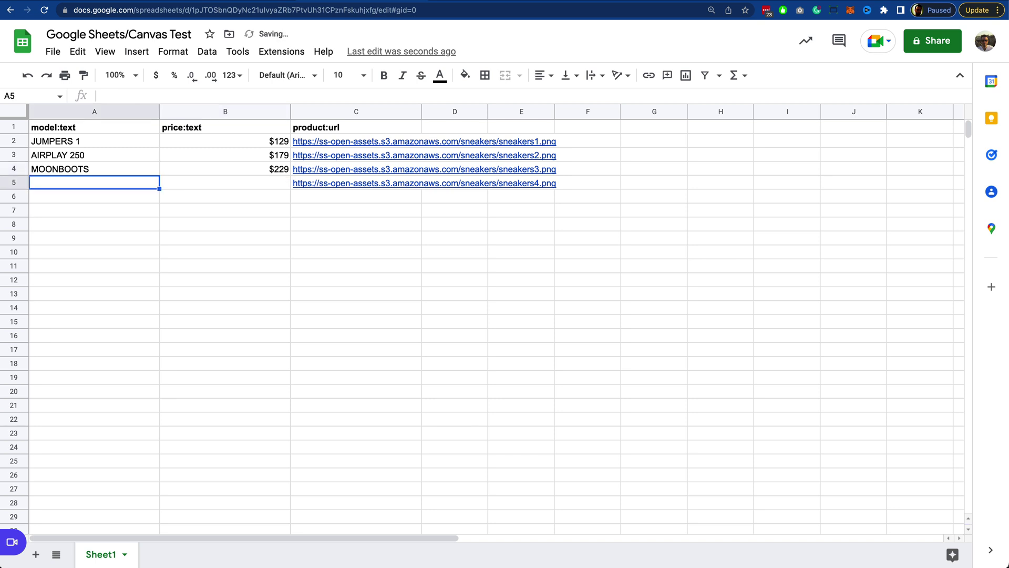
# Step: Enter the model GRASS ROOTS 100 in A5 and its price $99 in B5
pyautogui.write('GRASS R')
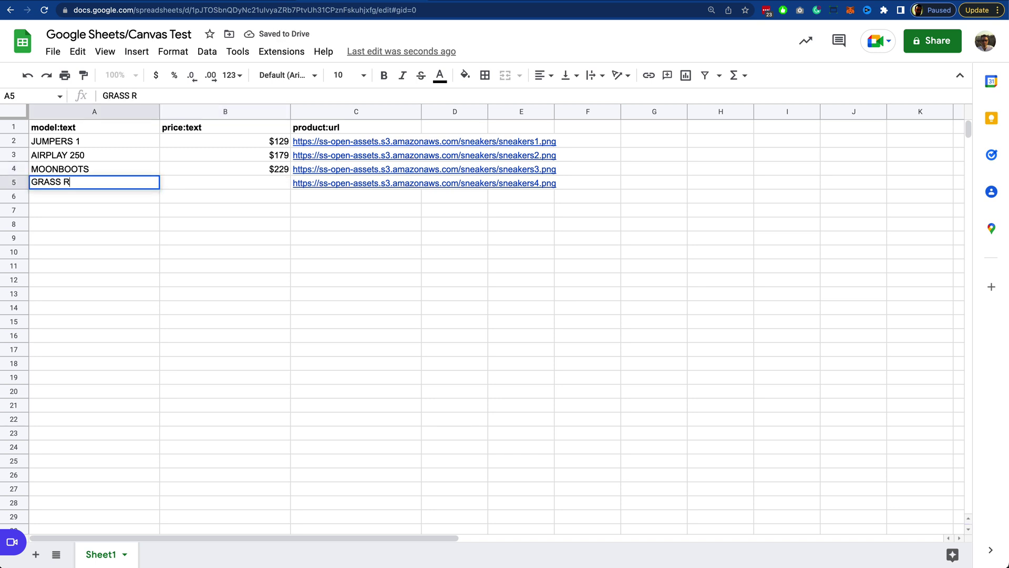
pyautogui.write('OOTS 100')
pyautogui.press('Tab')
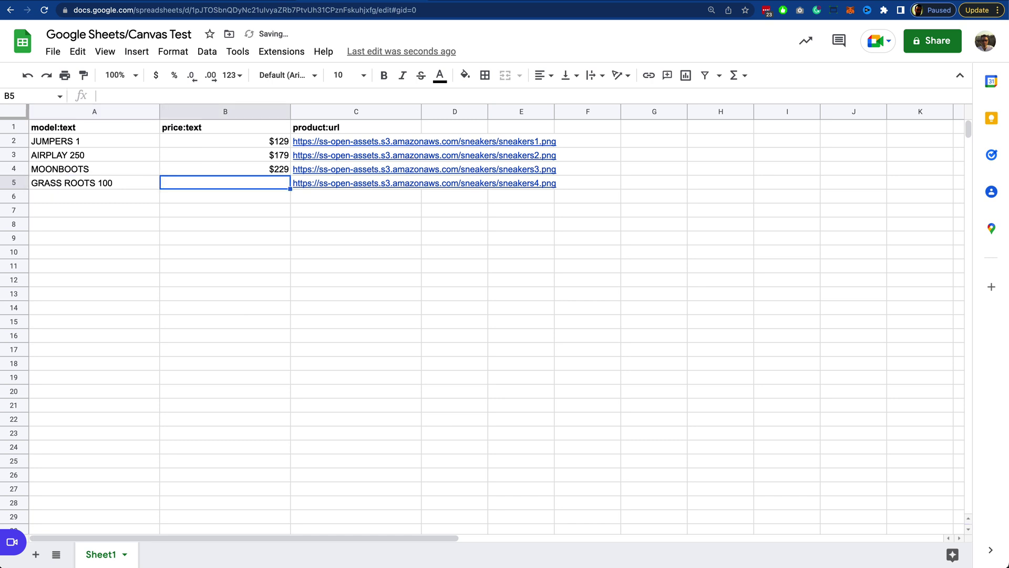
pyautogui.write('$99')
pyautogui.press('Up')
pyautogui.press('Down')
pyautogui.press('Left')
pyautogui.press('Up')
pyautogui.press('Up')
pyautogui.press('Up')
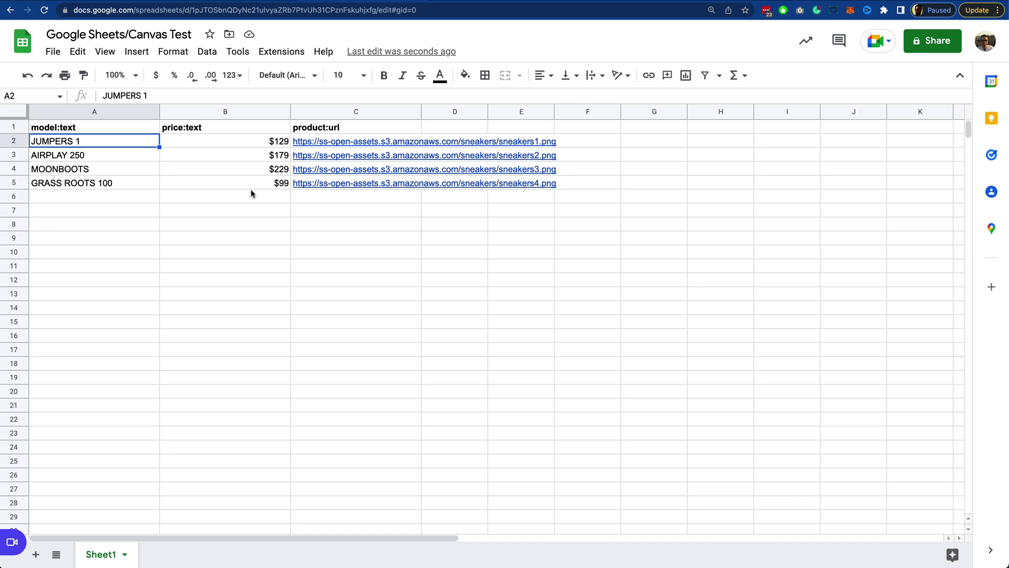
# Step: Switch to Insomnia and review the JSON body of the POST request to the Switchboard Canvas API
pyautogui.press('super+Tab')
pyautogui.press('super+Tab')
pyautogui.press('super+Tab')
pyautogui.press('super+Tab')
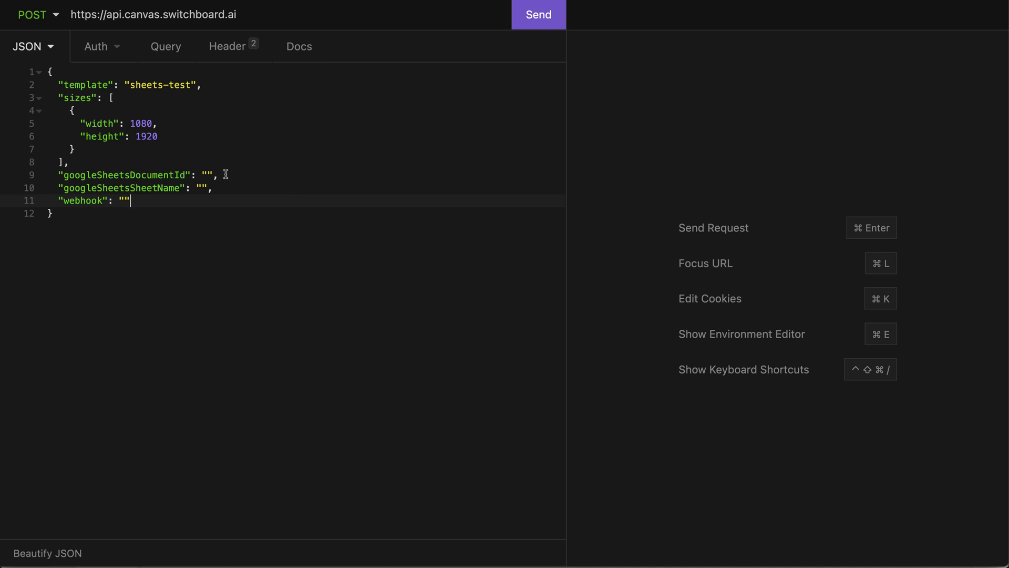
# Step: Copy the document ID from the Google Sheets URL and paste it as the googleSheetsDocumentId value in the Insomnia request
pyautogui.press('super+Tab')
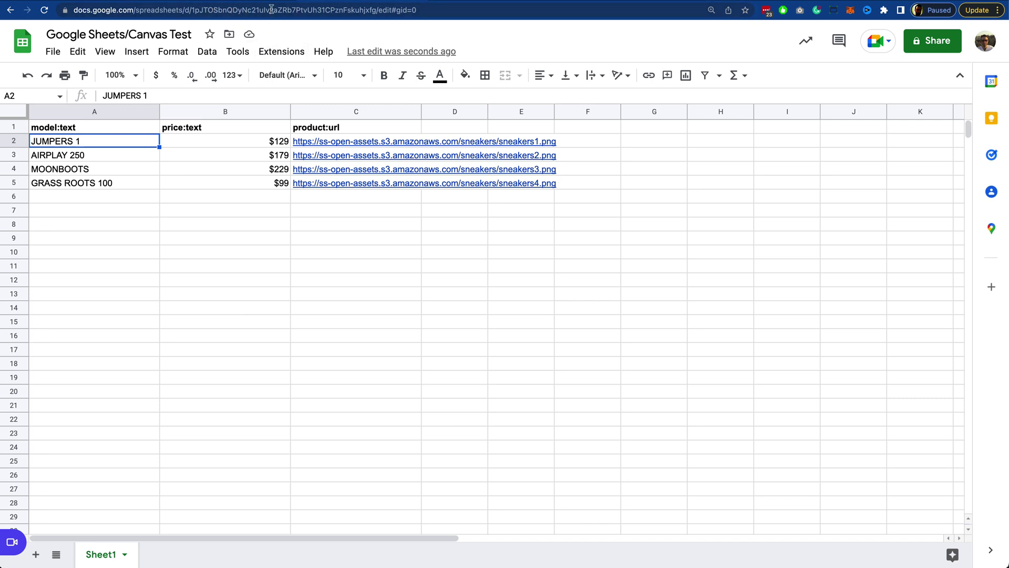
pyautogui.click(236, 11)
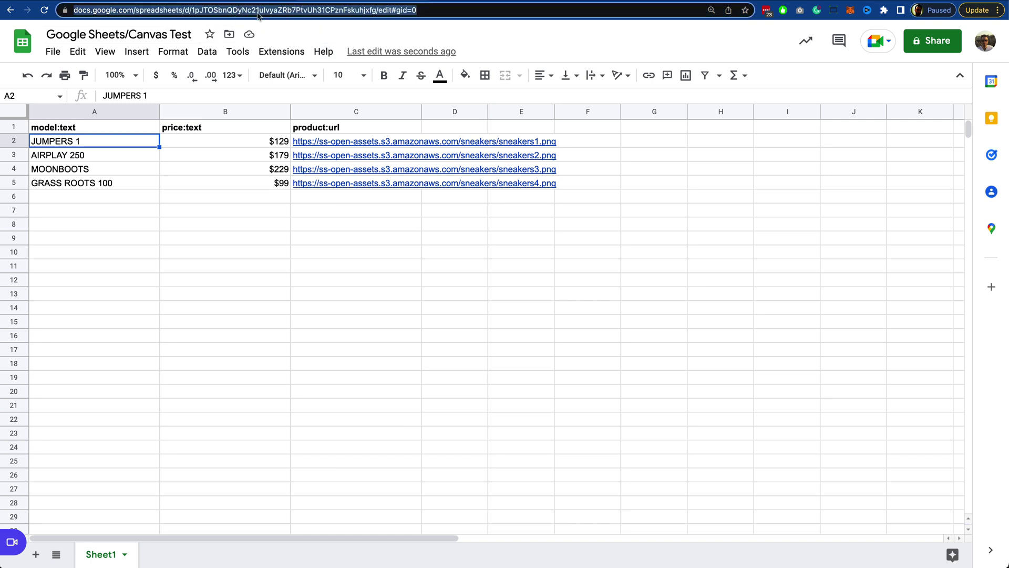
pyautogui.doubleClick(257, 11)
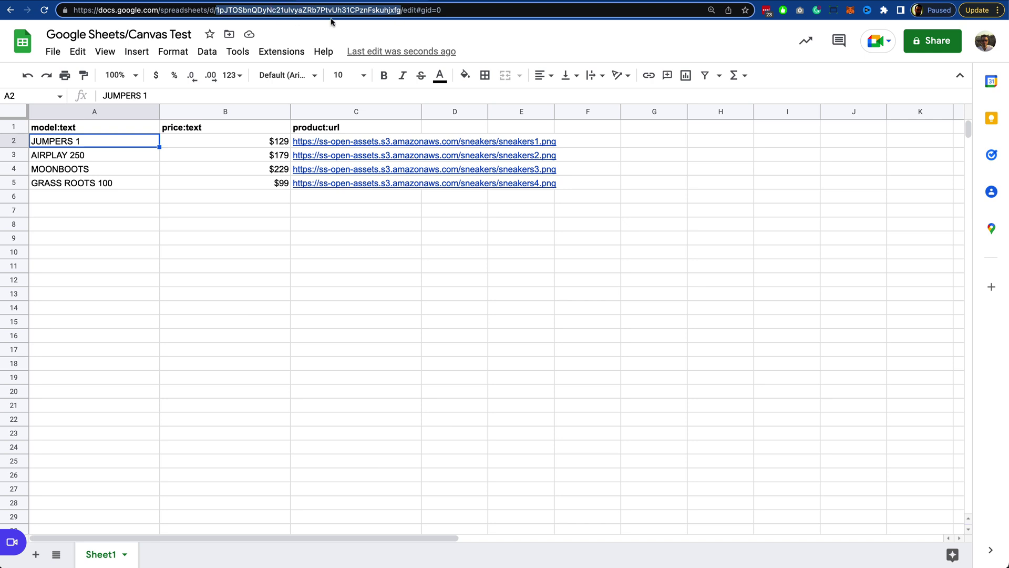
pyautogui.press('super+c')
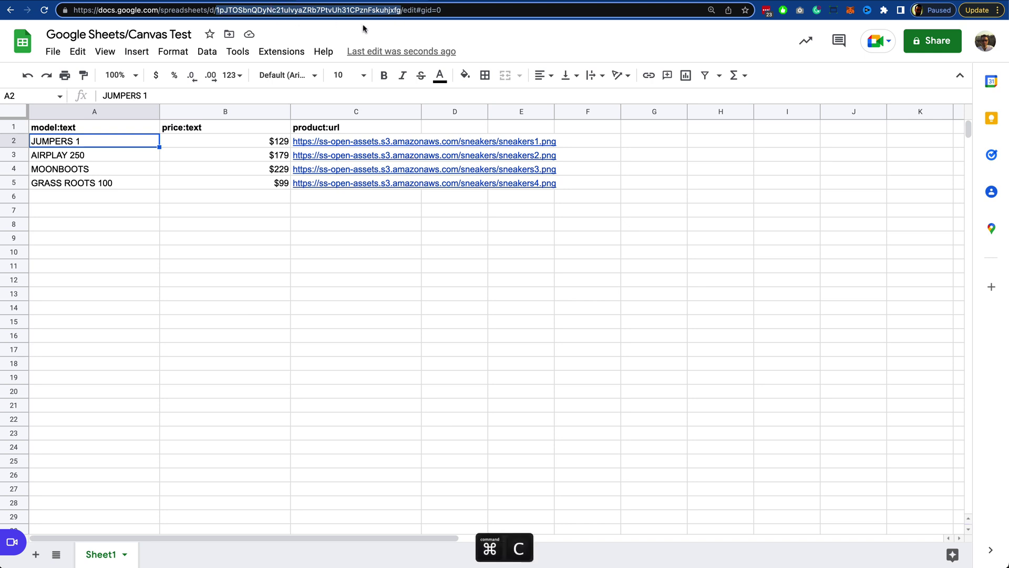
pyautogui.press('super+Tab')
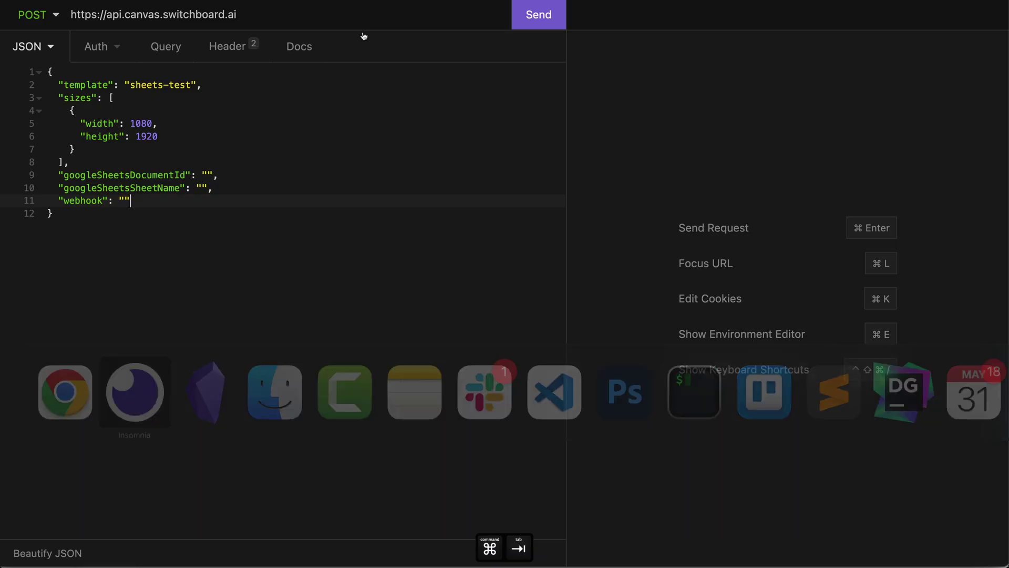
pyautogui.click(206, 174)
pyautogui.press('super+v')
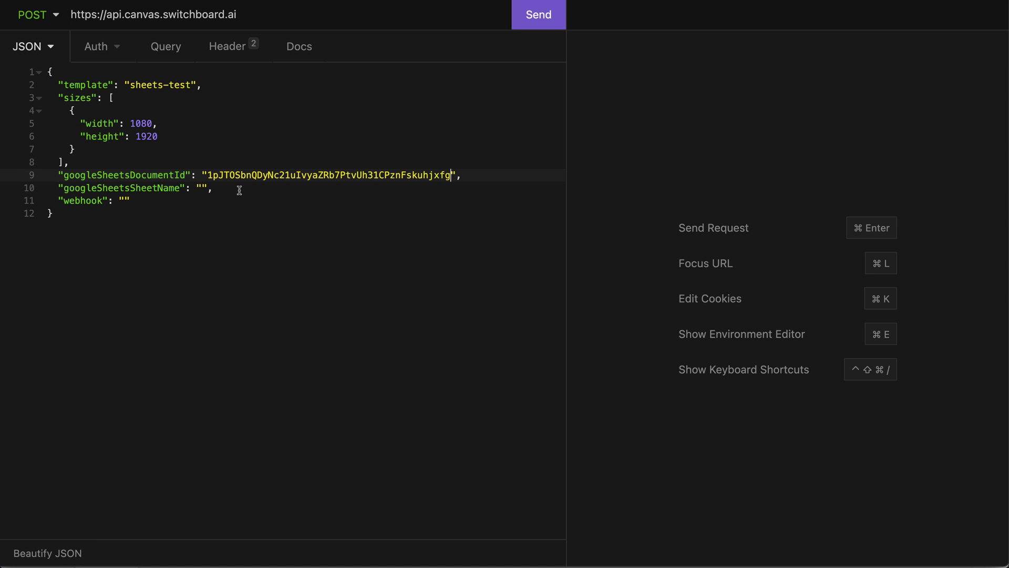
# Step: Check the sheet's name in the spreadsheet and set googleSheetsSheetName to Sheet1 in the Insomnia request
pyautogui.press('super+Tab')
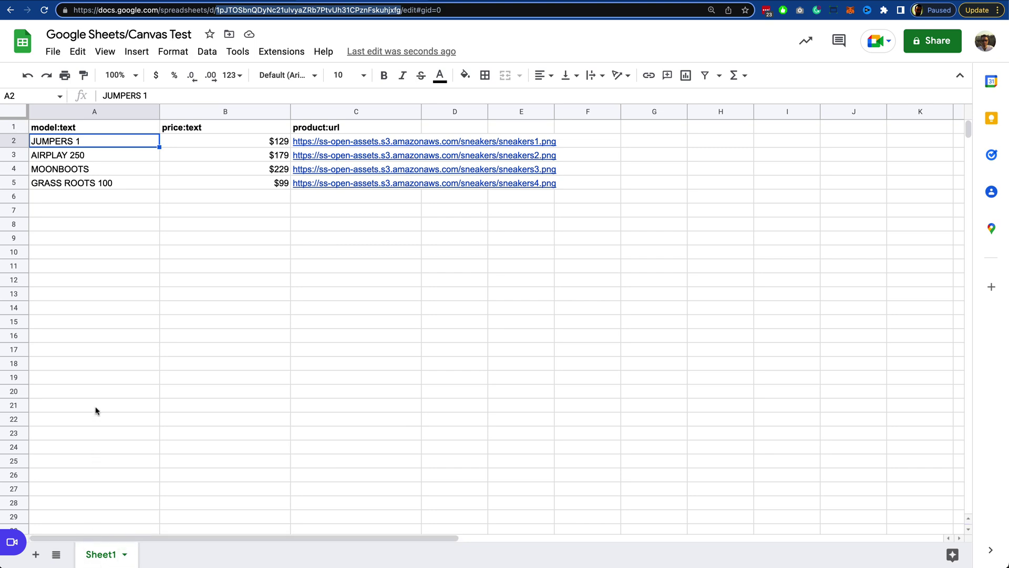
pyautogui.press('super+Tab')
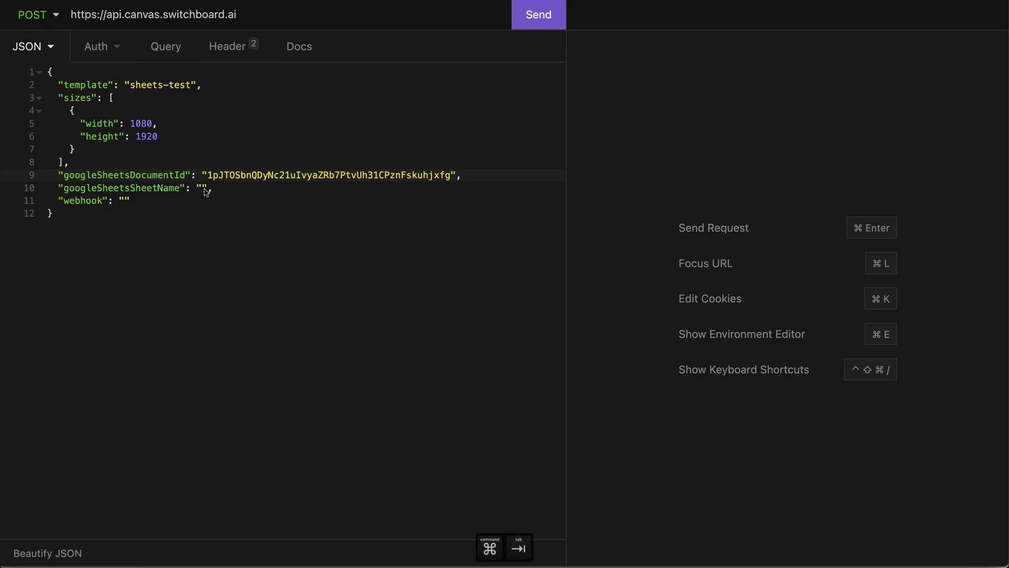
pyautogui.click(203, 188)
pyautogui.write('Sheet1')
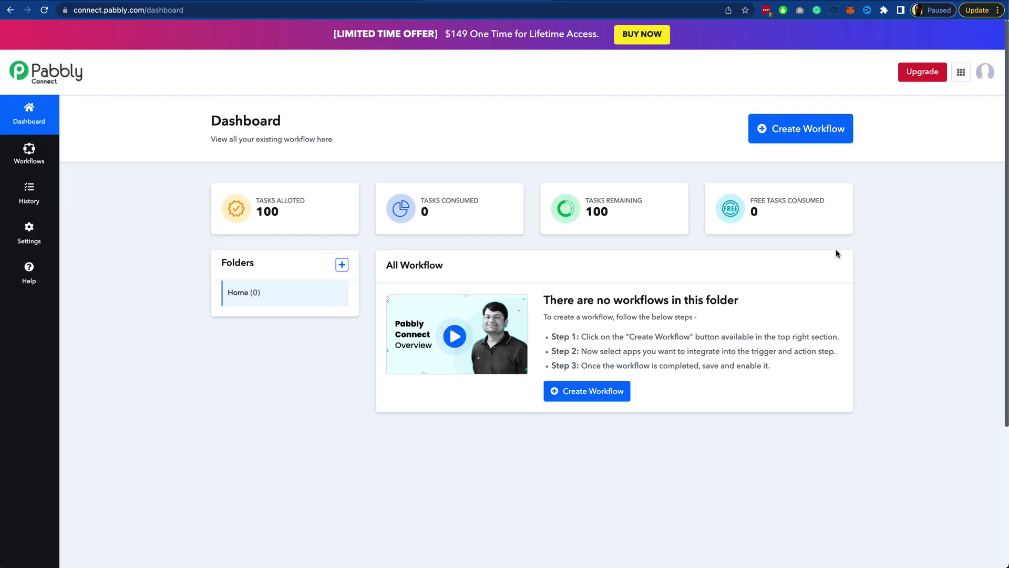
# Step: In Pabbly Connect, create a workflow named Google Sheets Test and choose Webhook as its trigger app
pyautogui.click(825, 139)
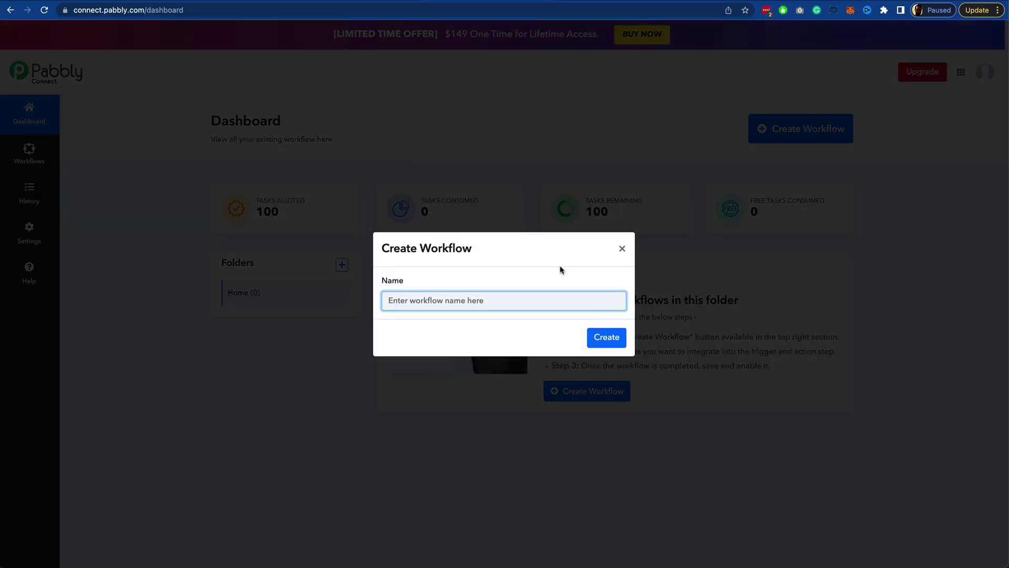
pyautogui.write('Google Sheets Test')
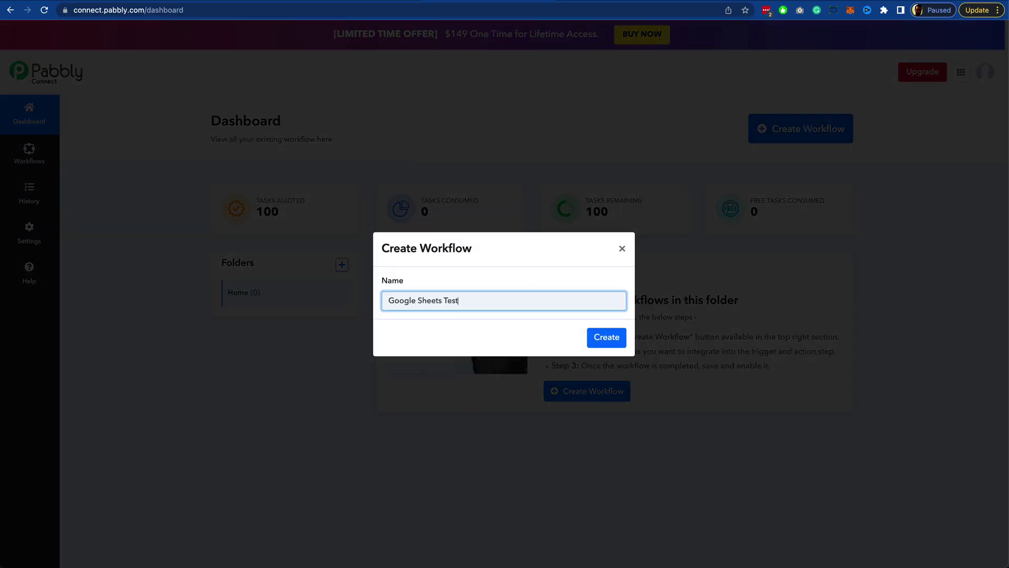
pyautogui.press('Return')
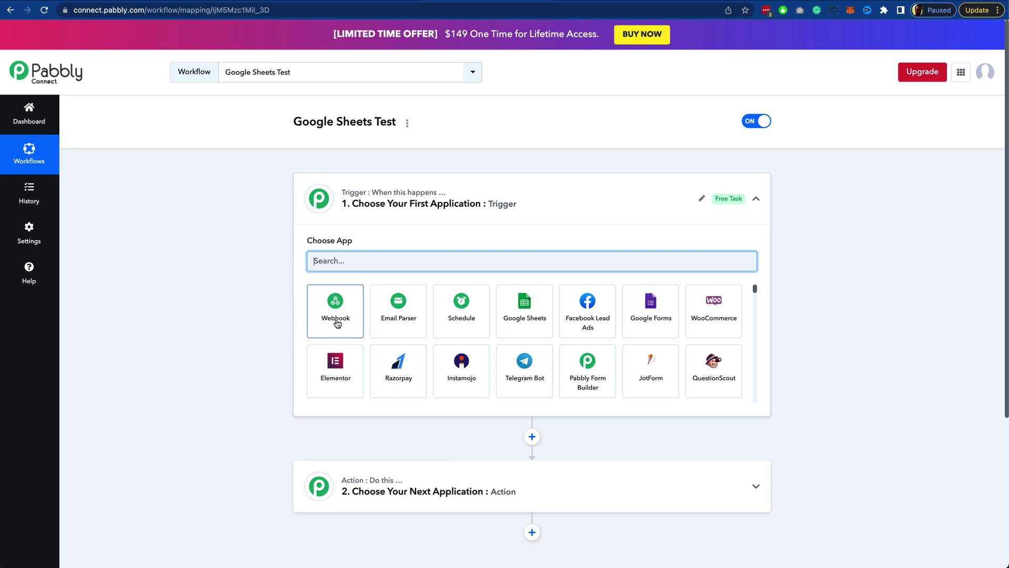
pyautogui.click(343, 319)
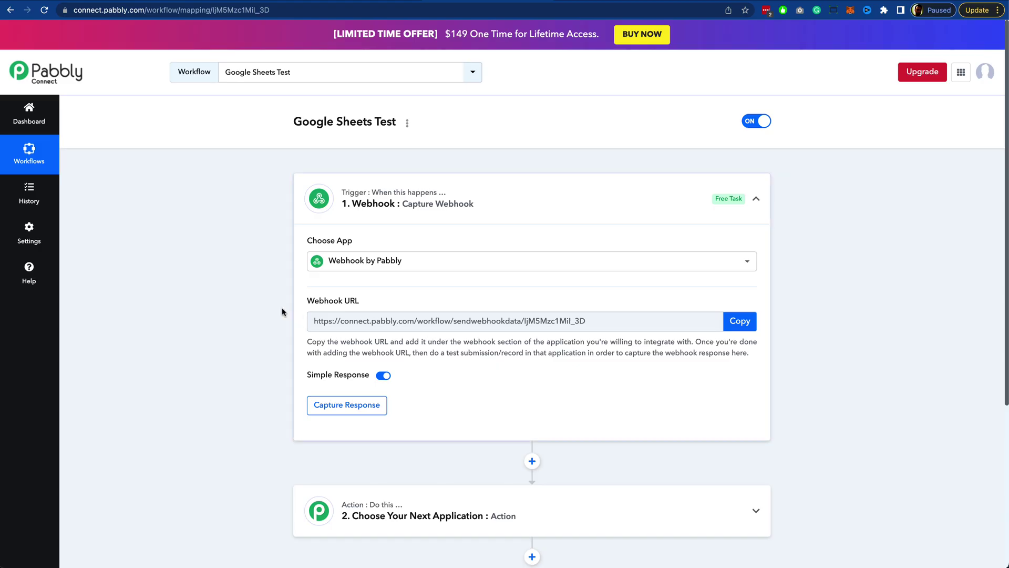
# Step: Copy the webhook URL from the Pabbly Connect trigger and paste it as the webhook value in the Insomnia request
pyautogui.moveTo(346, 300)
pyautogui.click(740, 321)
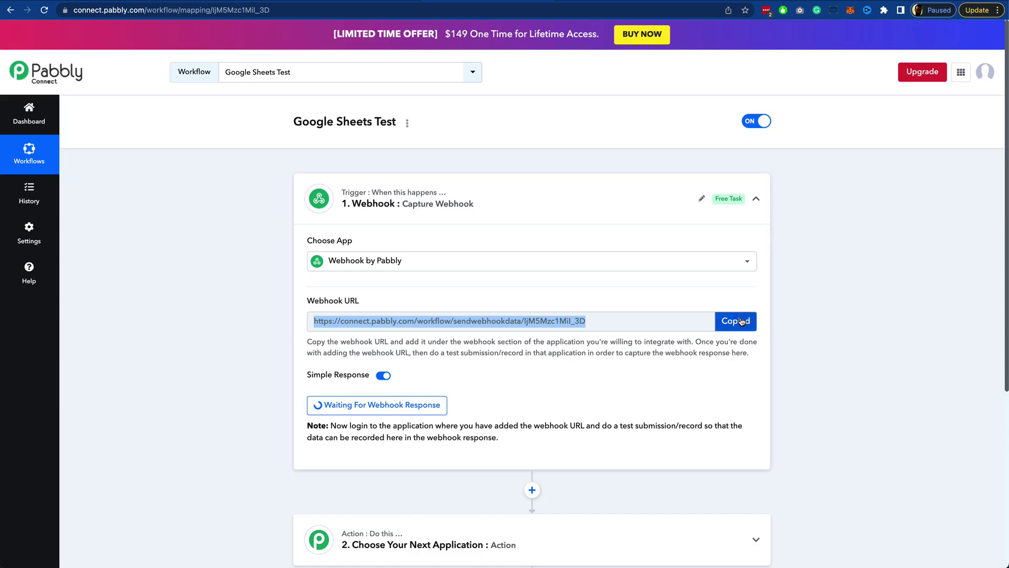
pyautogui.press('super+Tab')
pyautogui.press('super+Escape')
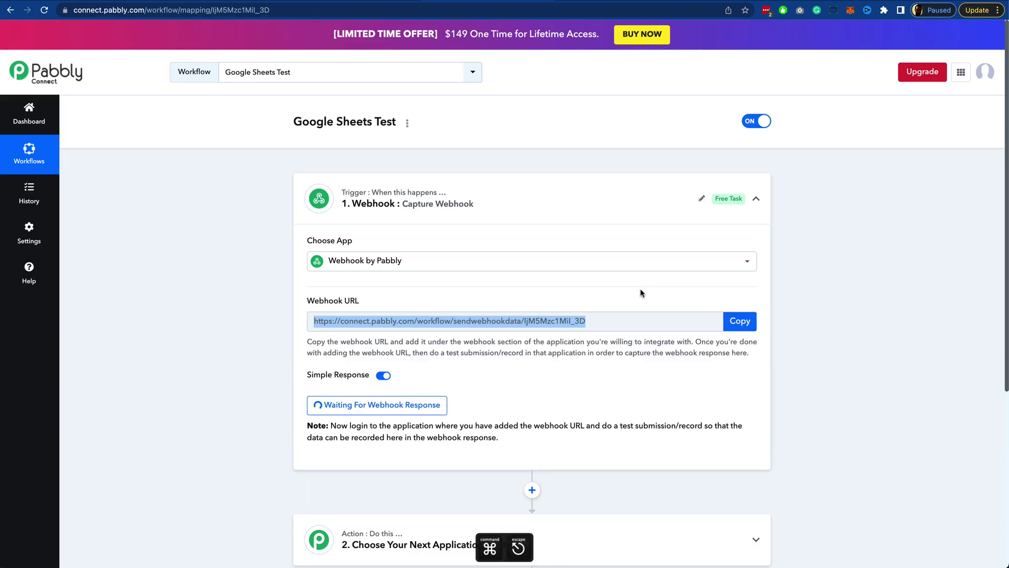
pyautogui.press('super+Tab')
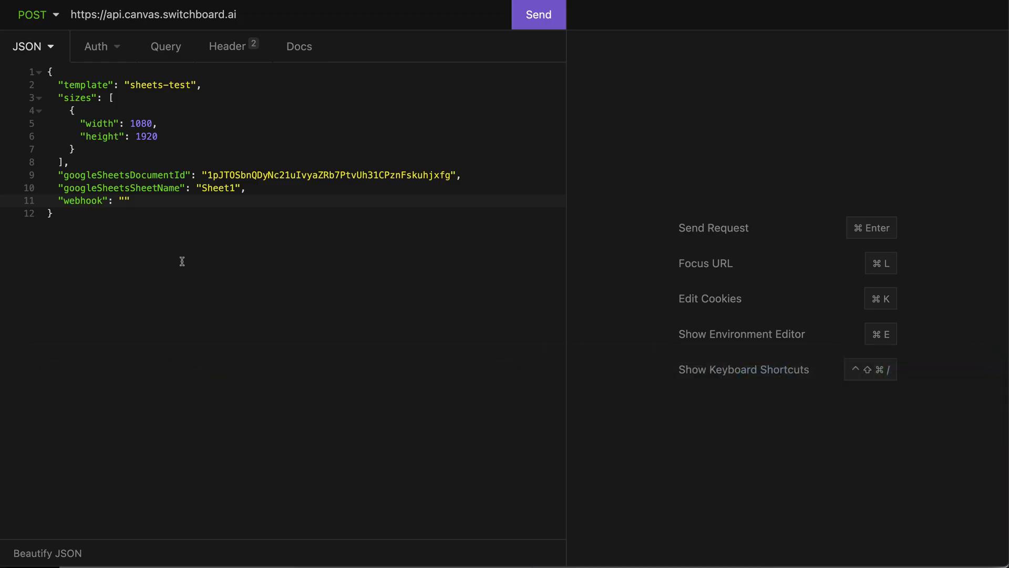
pyautogui.press('super+v')
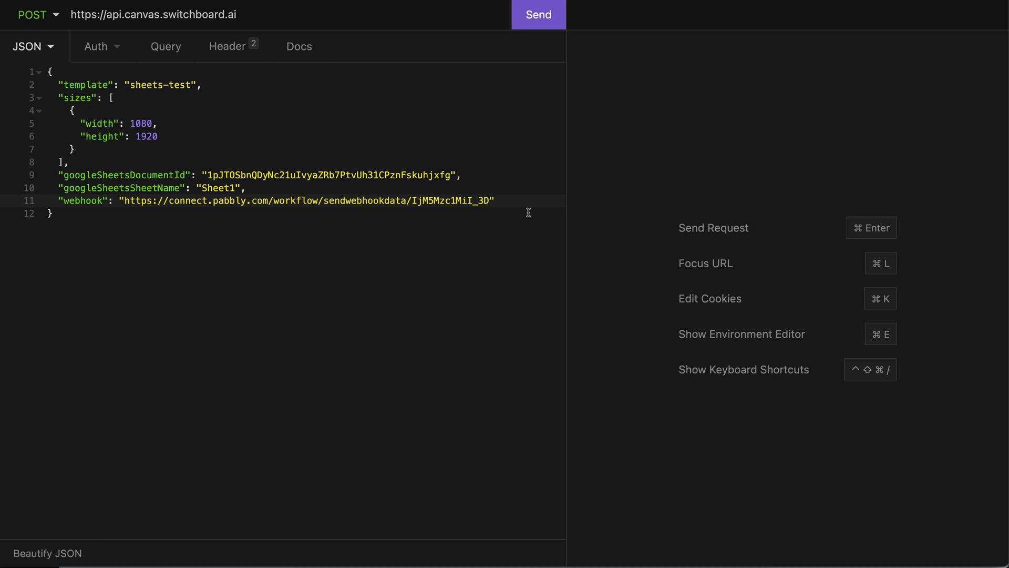
# Step: Send the POST request to the Switchboard Canvas API and check the recordsSubmitted value in the response
pyautogui.click(541, 15)
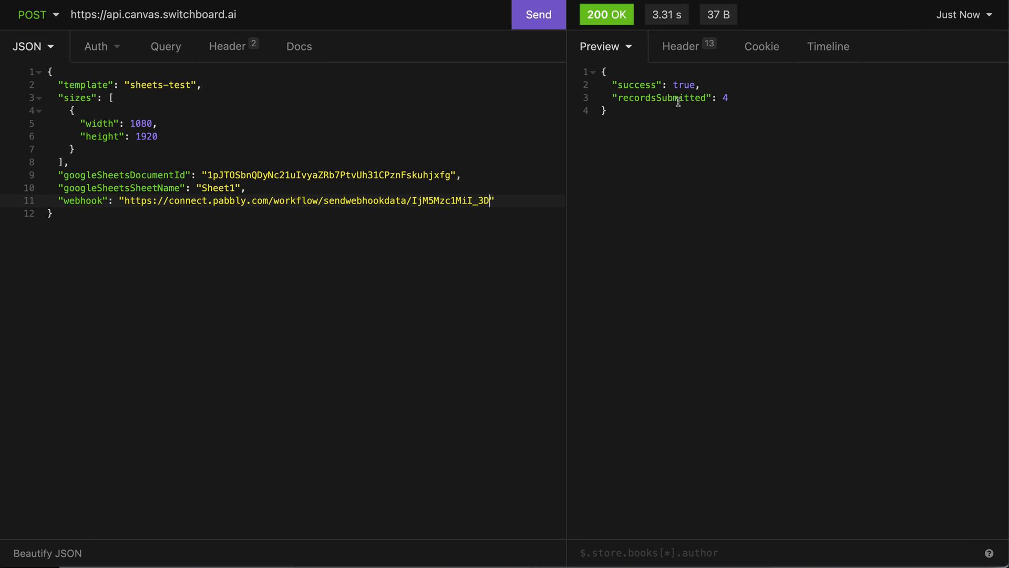
pyautogui.moveTo(618, 98); pyautogui.dragTo(691, 98)
pyautogui.click(736, 95)
# Step: Switch to Pabbly Connect and review the labels and values of the captured webhook response
pyautogui.press('super+Tab')
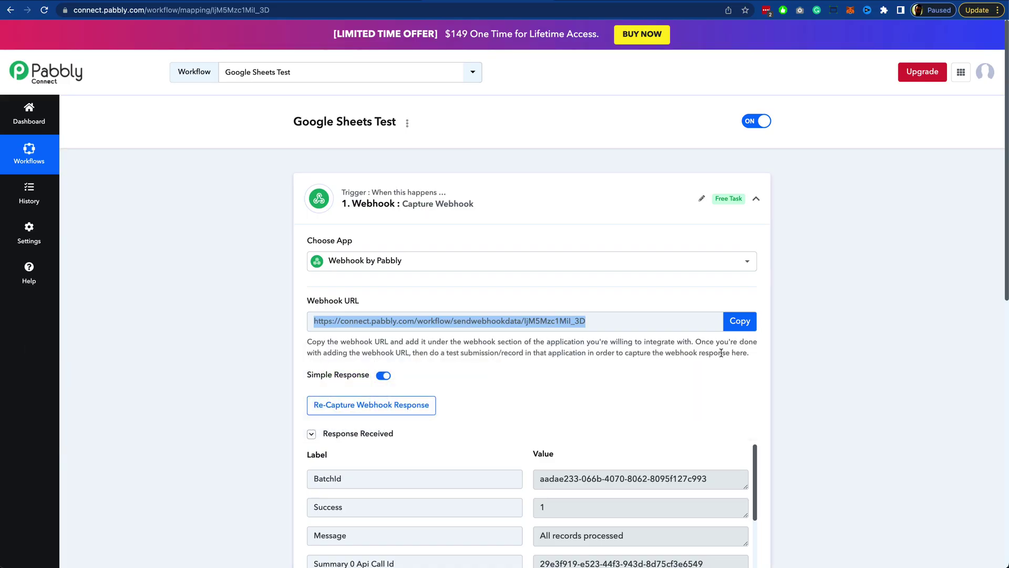
pyautogui.click(863, 291)
pyautogui.scroll(-5, 863, 291)
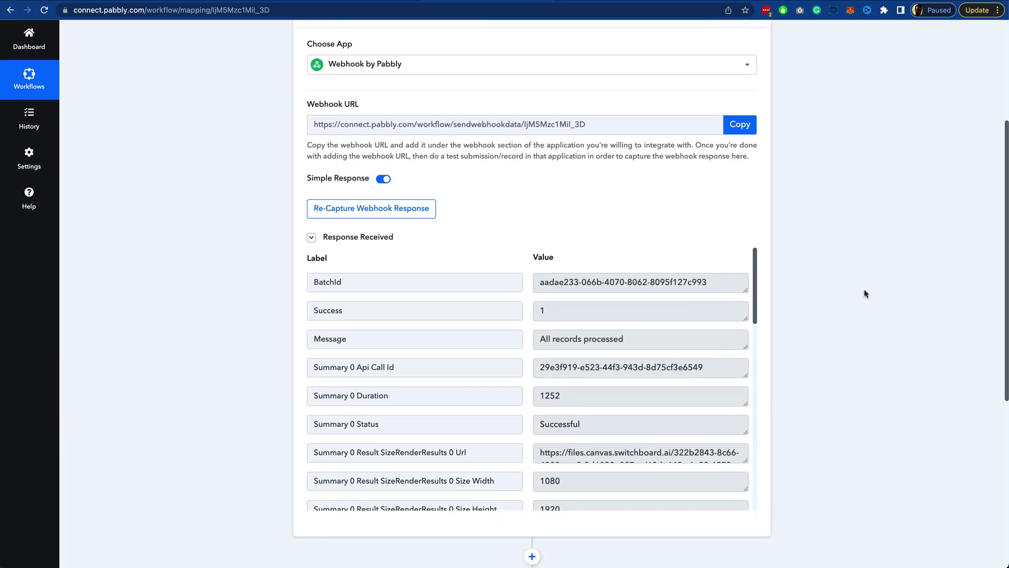
pyautogui.scroll(-2, 864, 292)
pyautogui.scroll(-3, 681, 290)
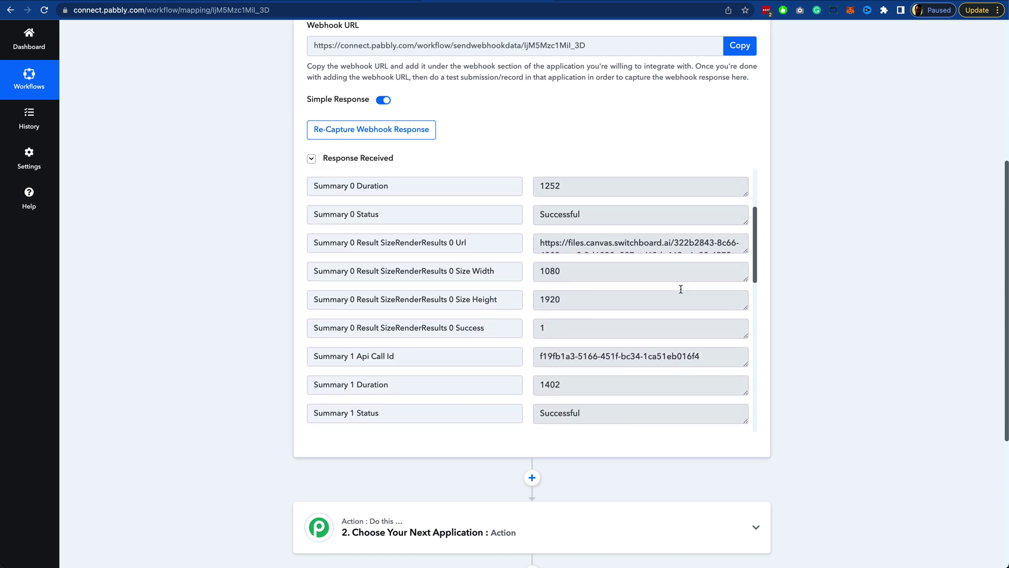
pyautogui.scroll(-8, 680, 289)
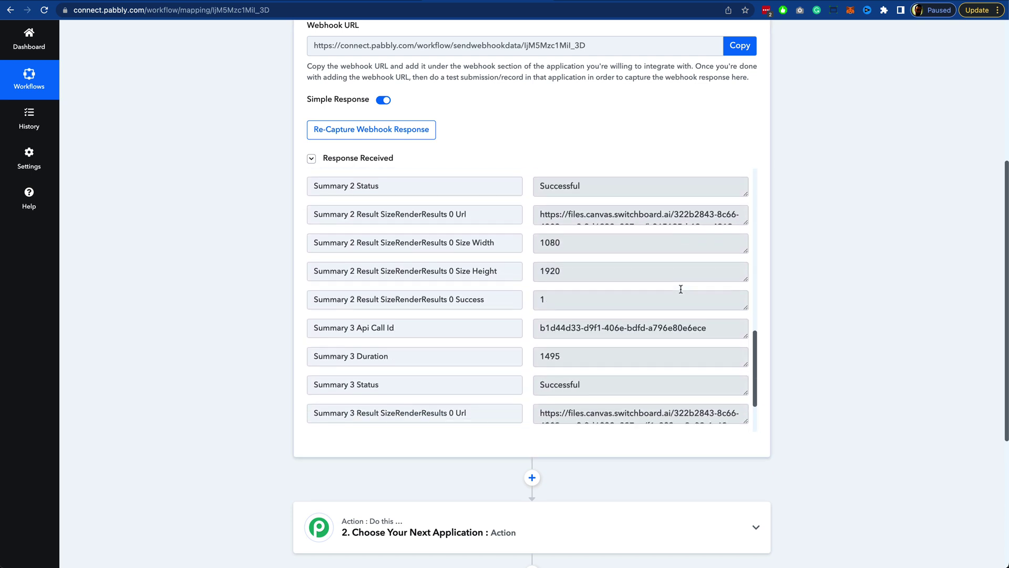
pyautogui.scroll(-2, 680, 290)
pyautogui.scroll(13, 681, 290)
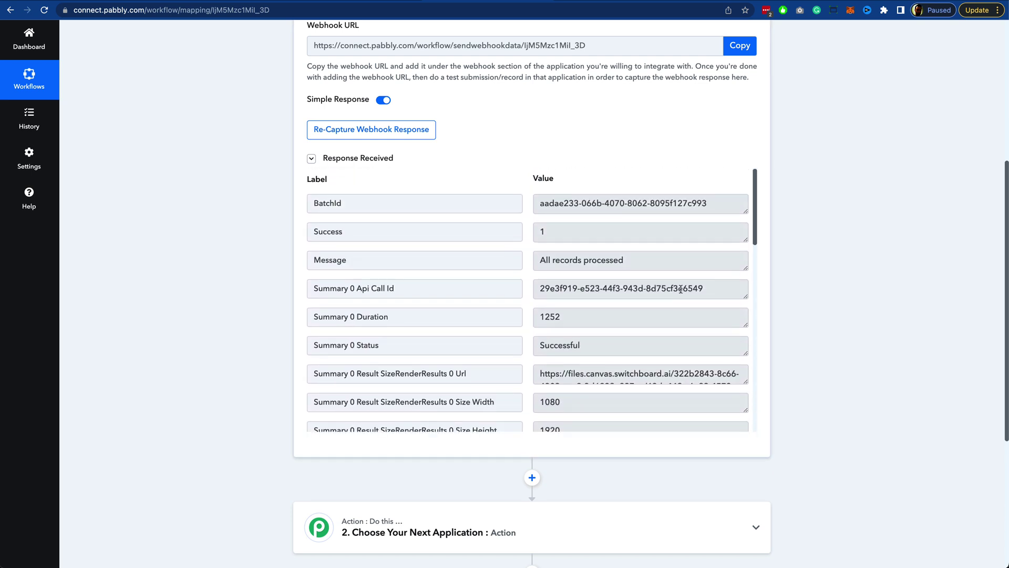
pyautogui.scroll(-2, 681, 289)
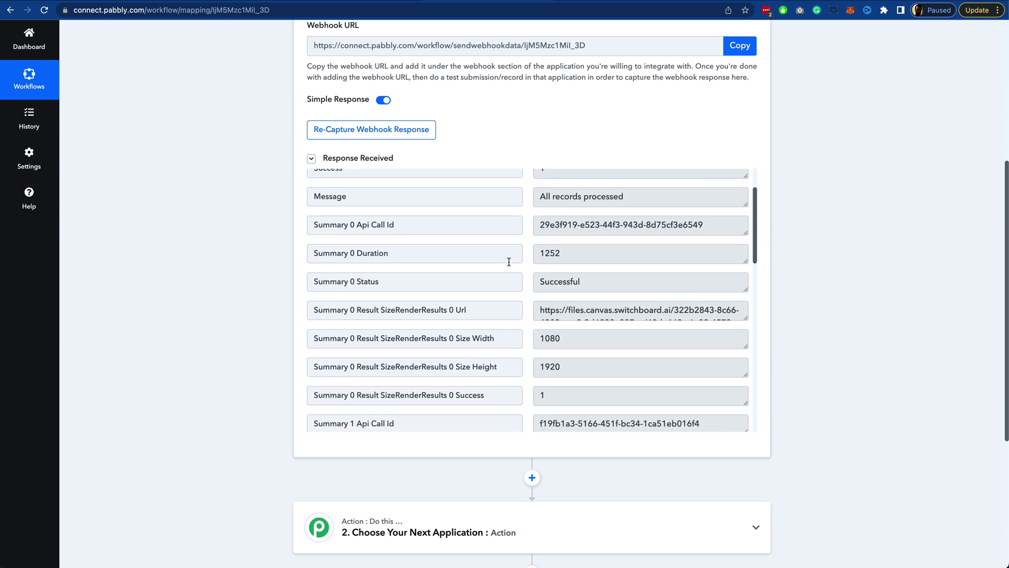
pyautogui.scroll(-1, 508, 263)
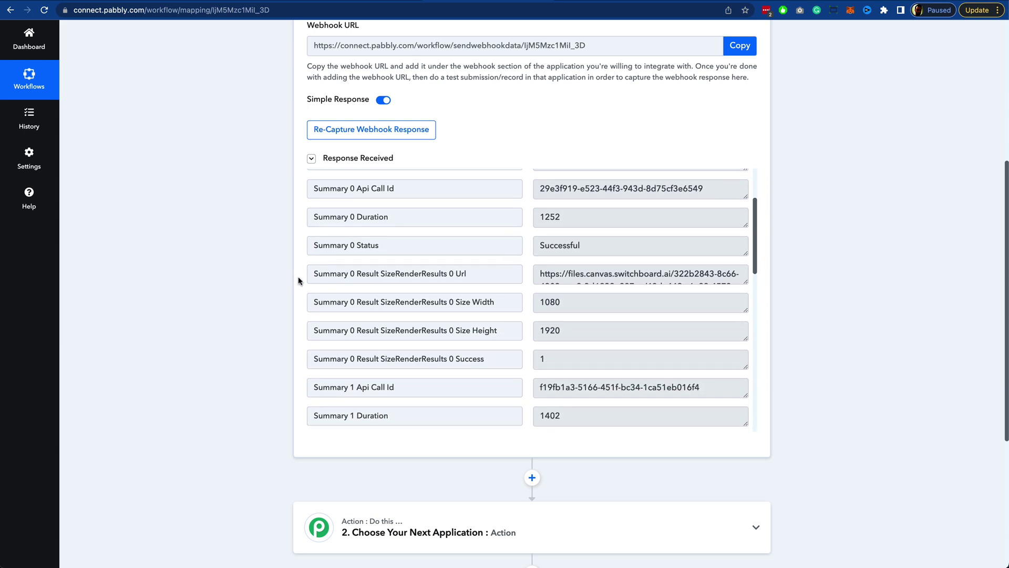
# Step: Inspect the Summary 0 result URL in the webhook response, enlarging its value field to read the full image address
pyautogui.moveTo(319, 275); pyautogui.dragTo(460, 278)
pyautogui.click(247, 264)
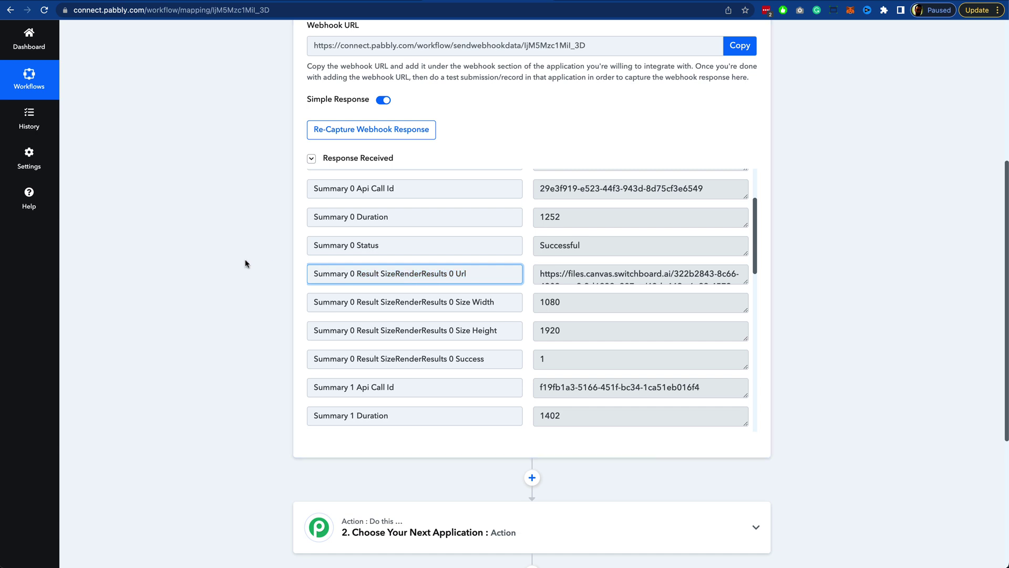
pyautogui.scroll(-3, 255, 210)
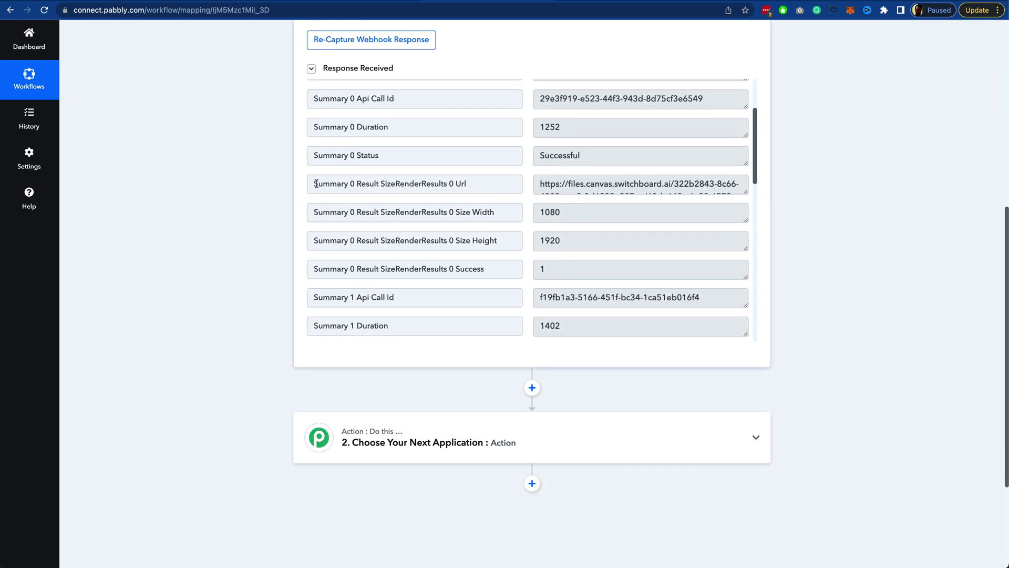
pyautogui.click(391, 191)
pyautogui.click(478, 185)
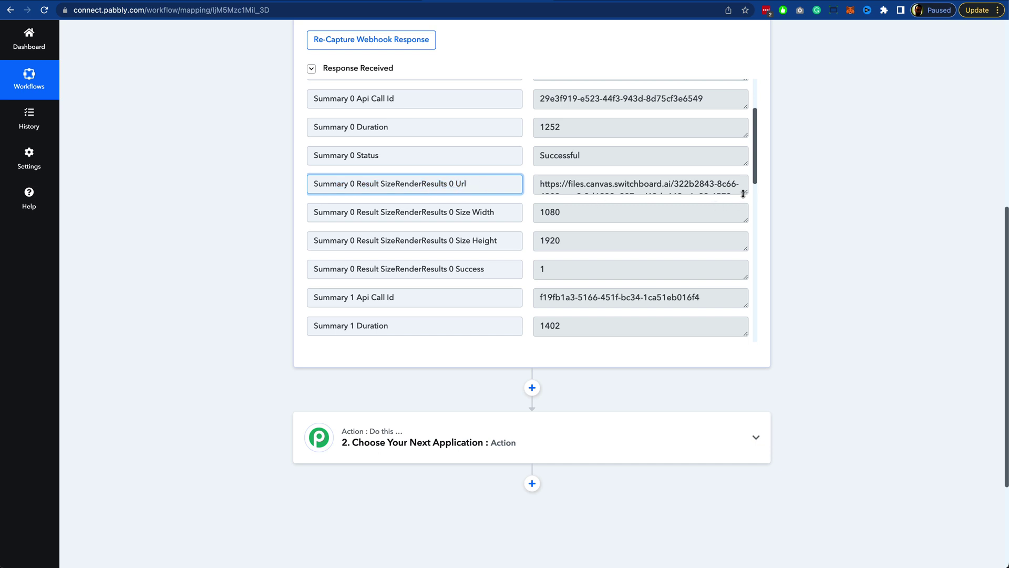
pyautogui.moveTo(746, 193); pyautogui.dragTo(747, 210)
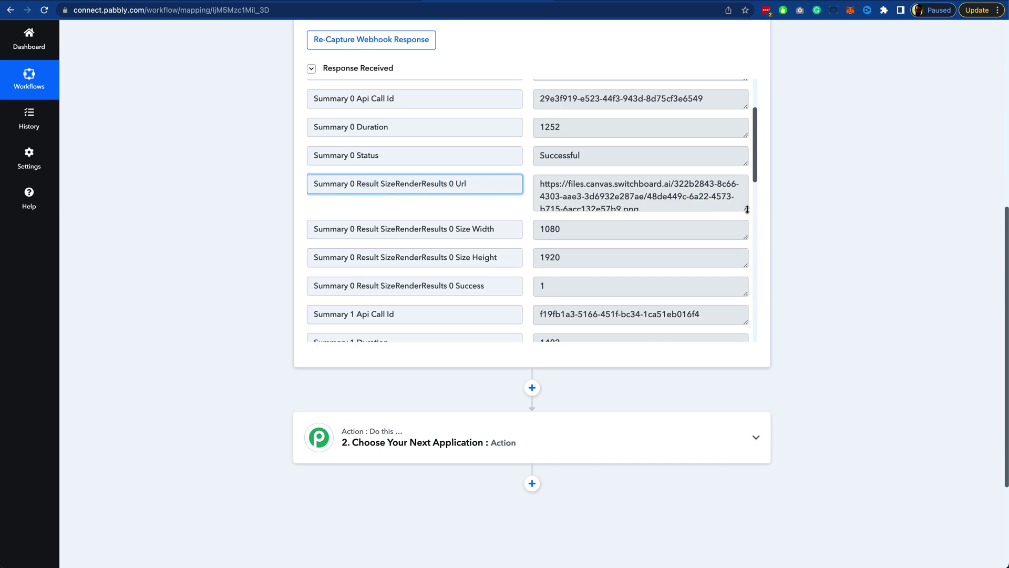
pyautogui.moveTo(568, 183); pyautogui.dragTo(592, 208)
pyautogui.click(618, 196)
pyautogui.scroll(-1, 618, 195)
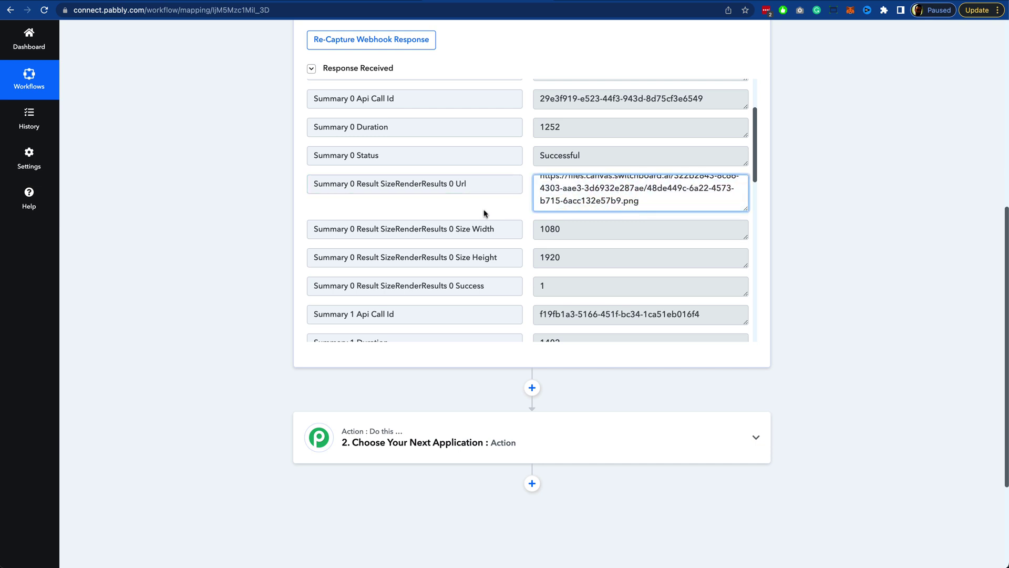
# Step: Open the Summary 3 result URL in a new browser tab to view the generated image, and close that tab
pyautogui.scroll(-5, 484, 216)
pyautogui.scroll(-5, 484, 210)
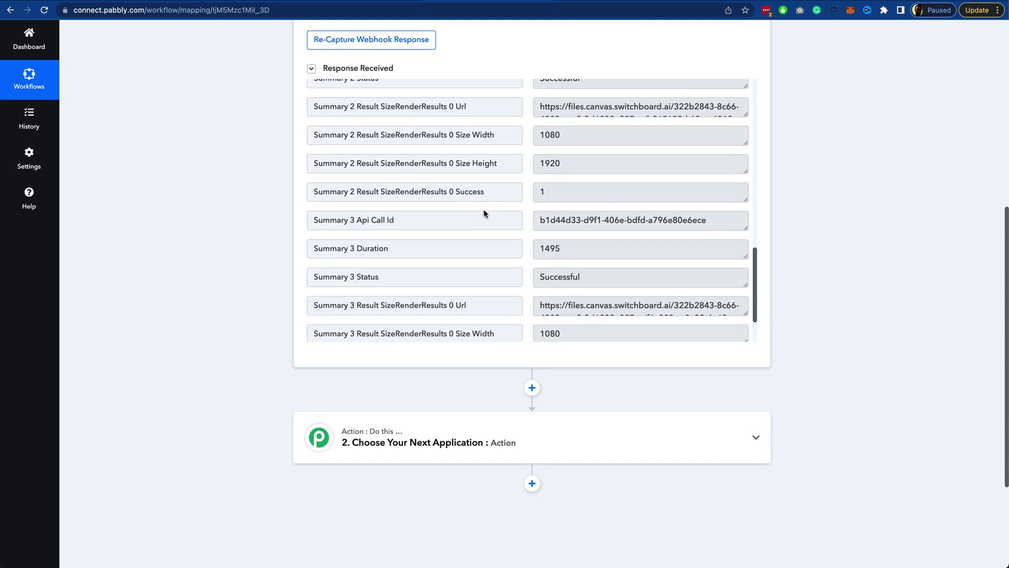
pyautogui.tripleClick(580, 231)
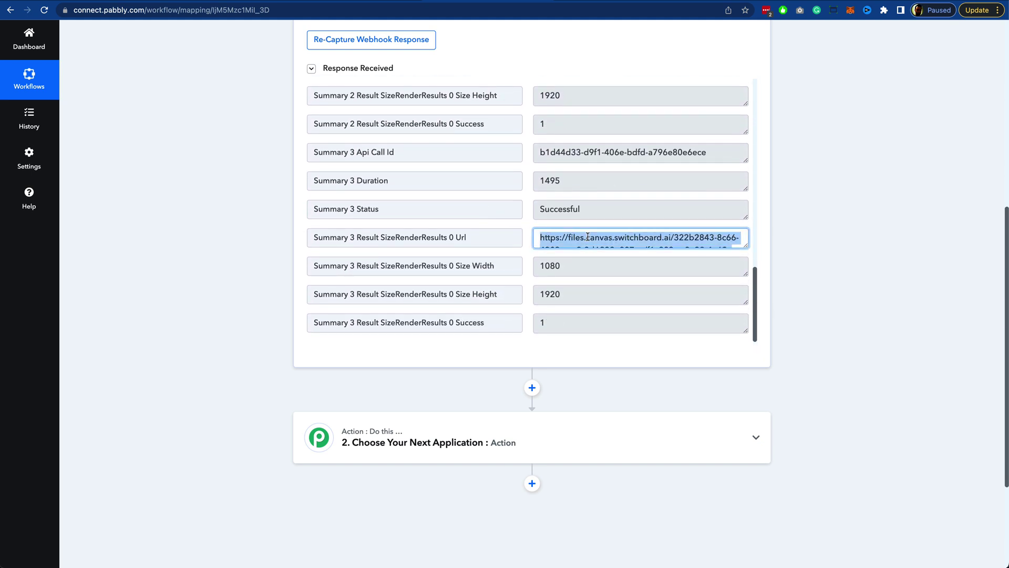
pyautogui.press('super+c')
pyautogui.press('super+t')
pyautogui.press('super+v')
pyautogui.press('Return')
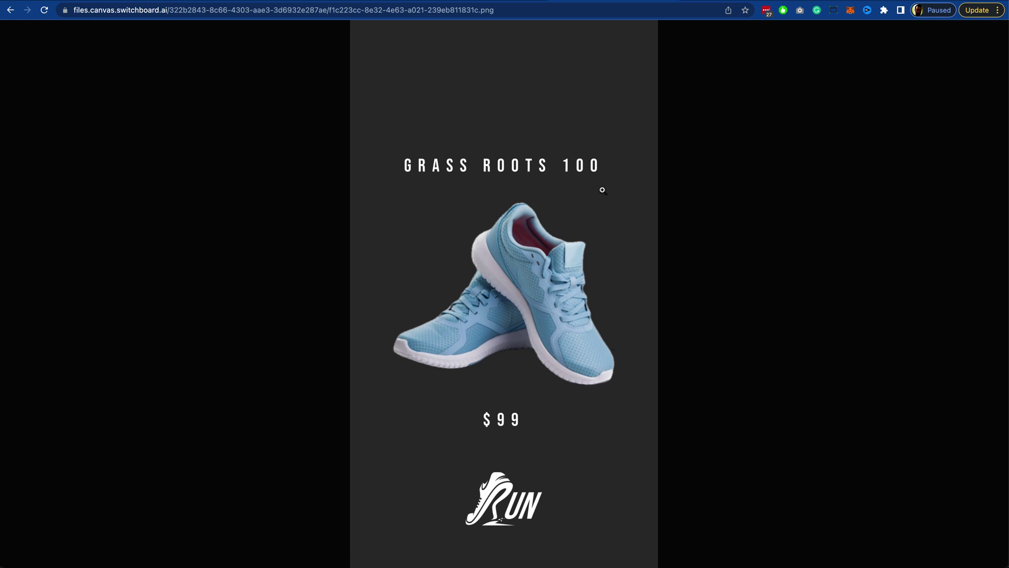
pyautogui.press('super+w')
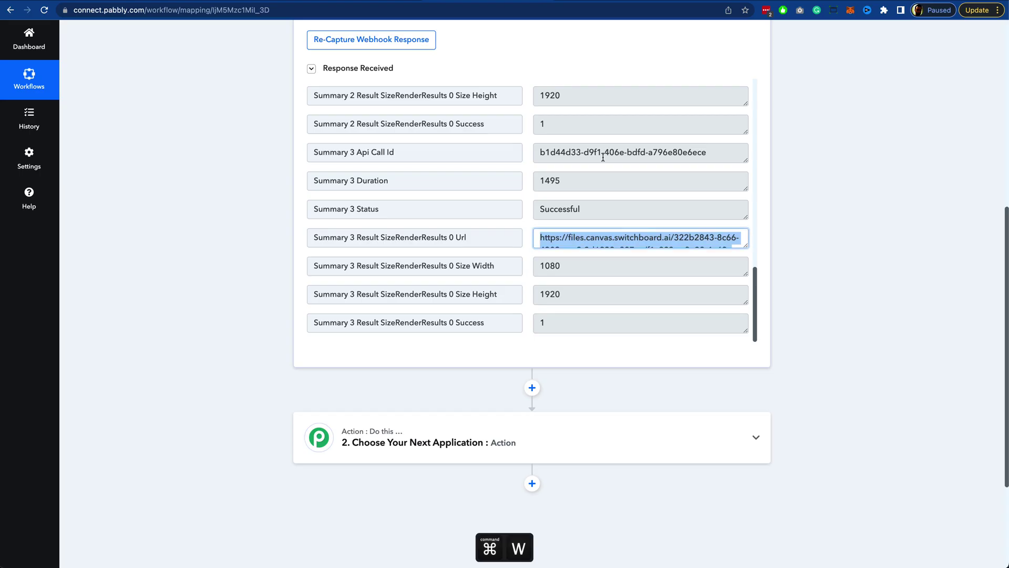
pyautogui.click(787, 289)
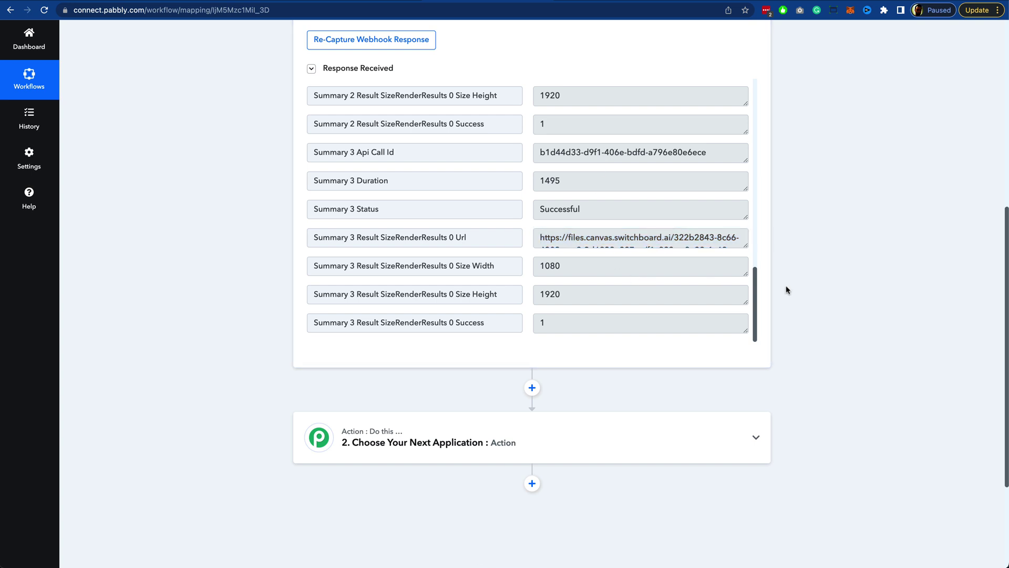
# Step: Switch from Pabbly Connect to the sheets-test template in the Switchboard editor
pyautogui.scroll(3, 795, 270)
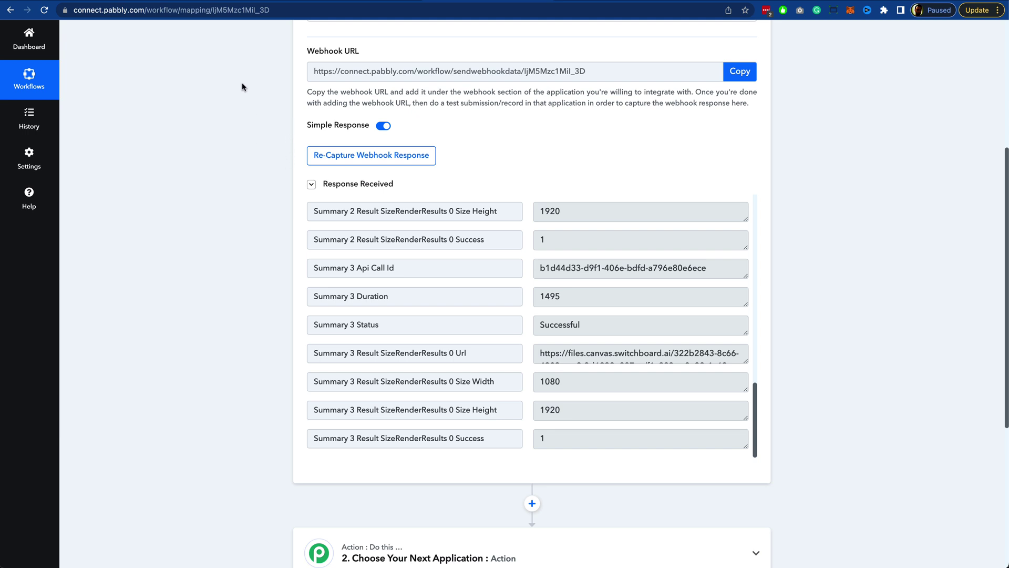
pyautogui.hotkey('ctrl', 'Tab')
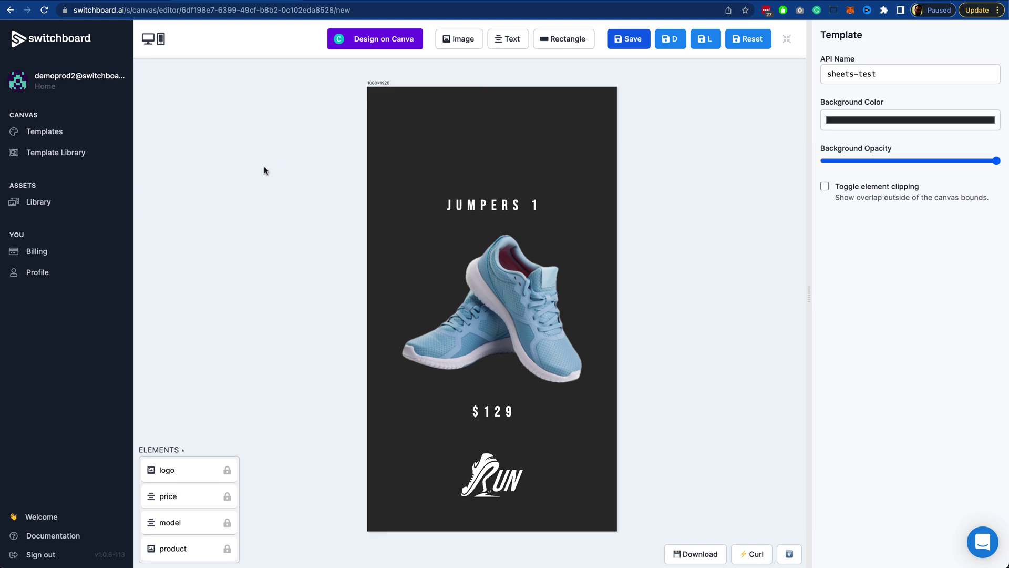